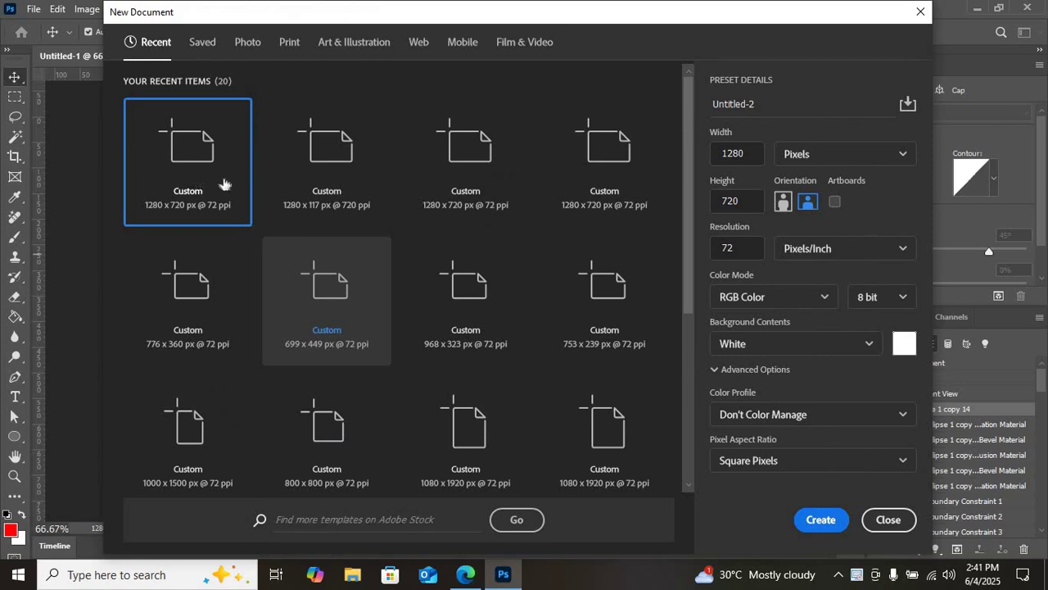
Create a 1280 x 720 px document at 72 ppi and draw a red circle about 25 px wide on its left side.
click(811, 522)
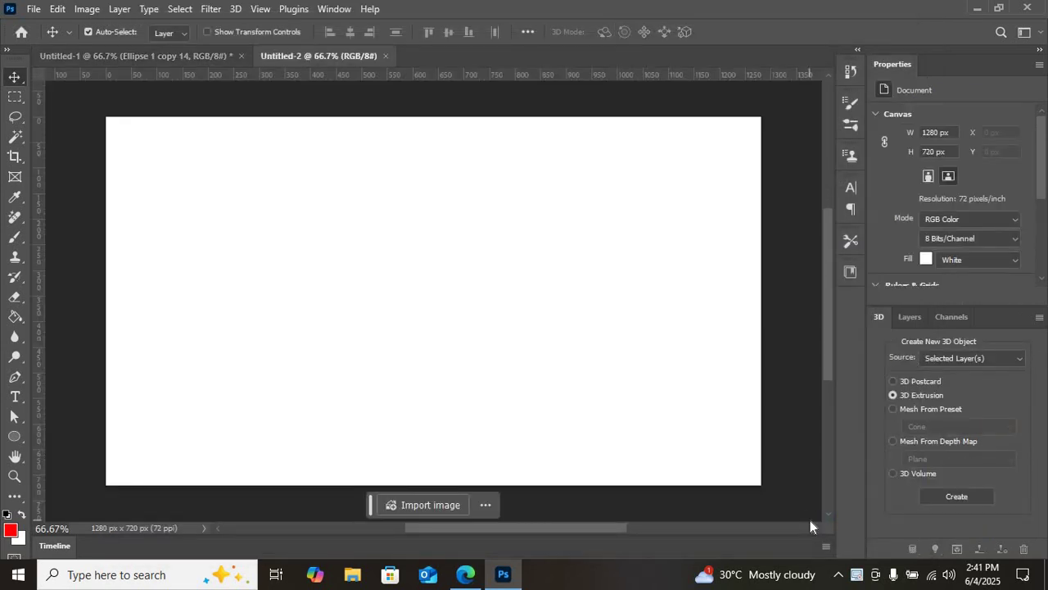
right_click(15, 437)
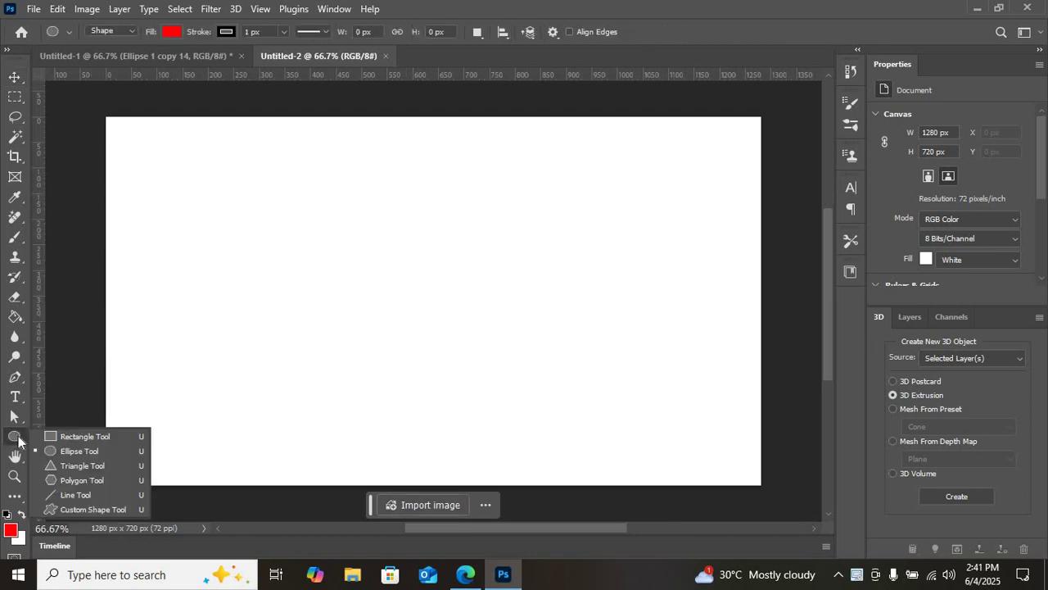
click(96, 451)
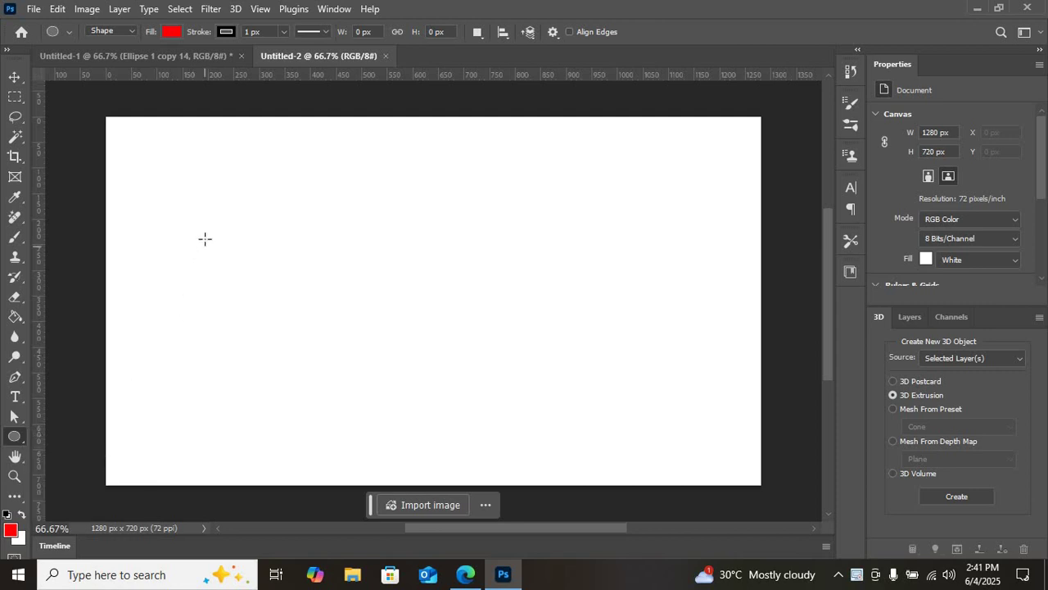
drag(202, 221, 213, 234)
Remove the stroke from the red circle and switch to the Move tool.
click(225, 32)
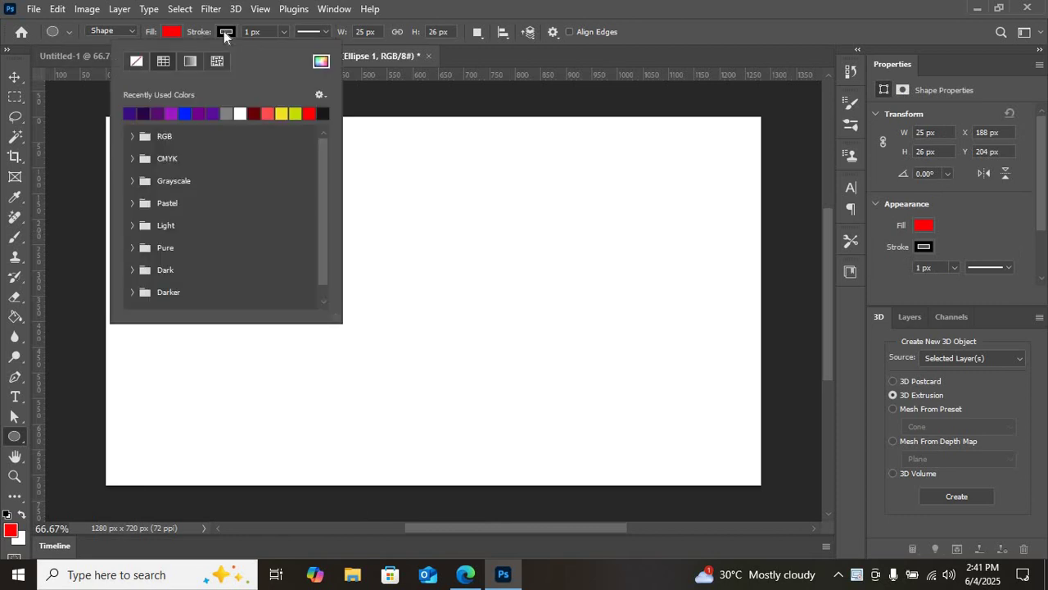
click(137, 61)
click(14, 77)
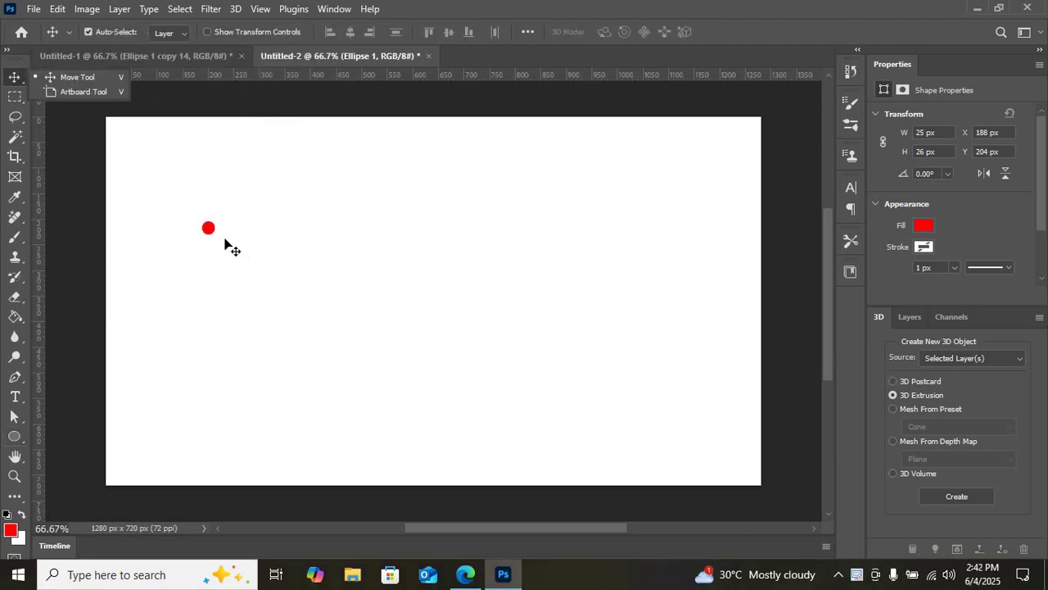
Search Windows for Notepad and open it.
click(131, 574)
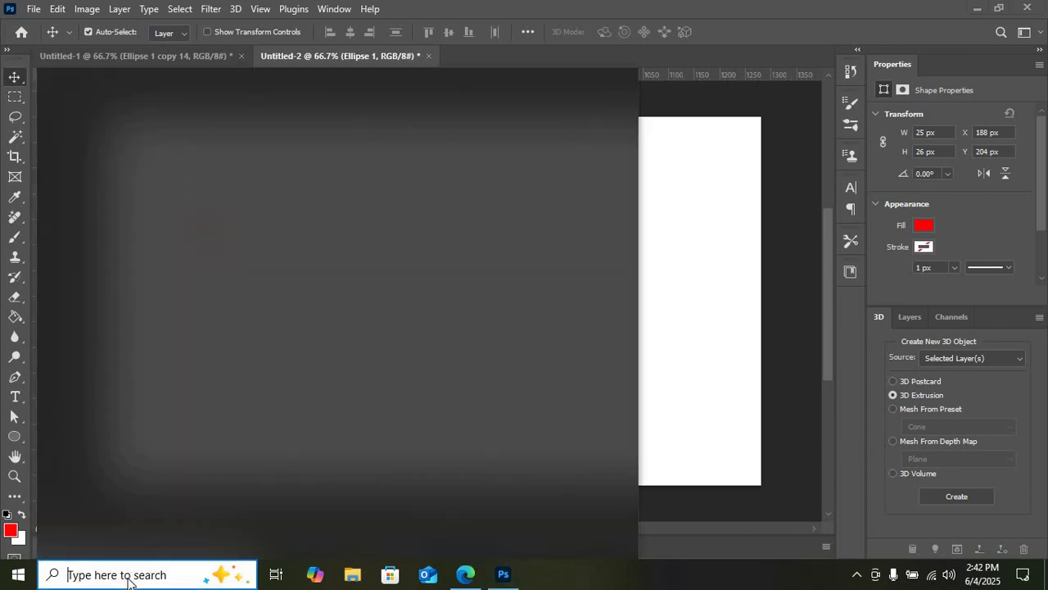
text(notepad)
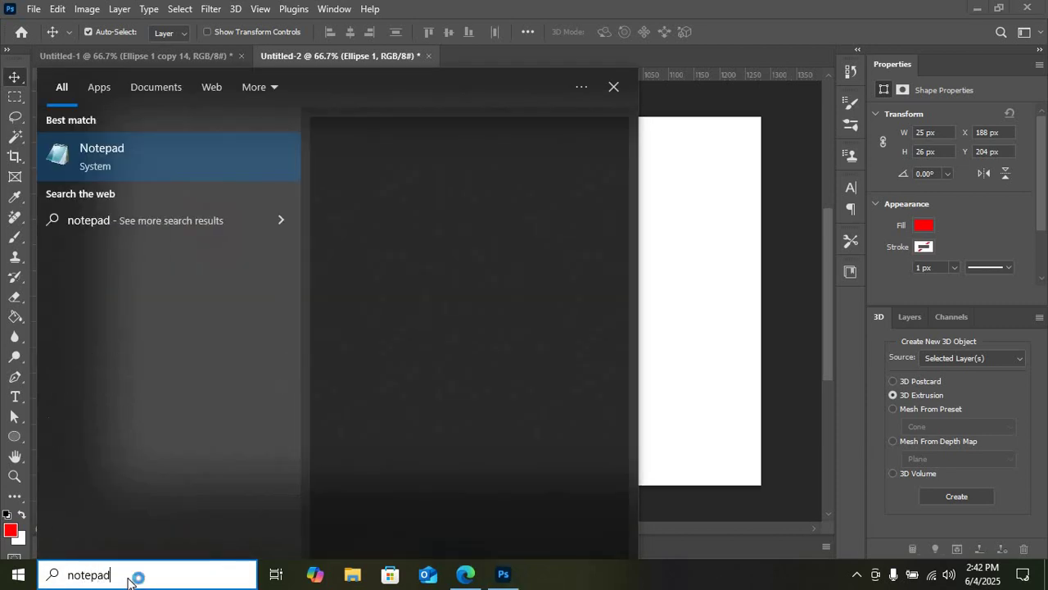
key(Return)
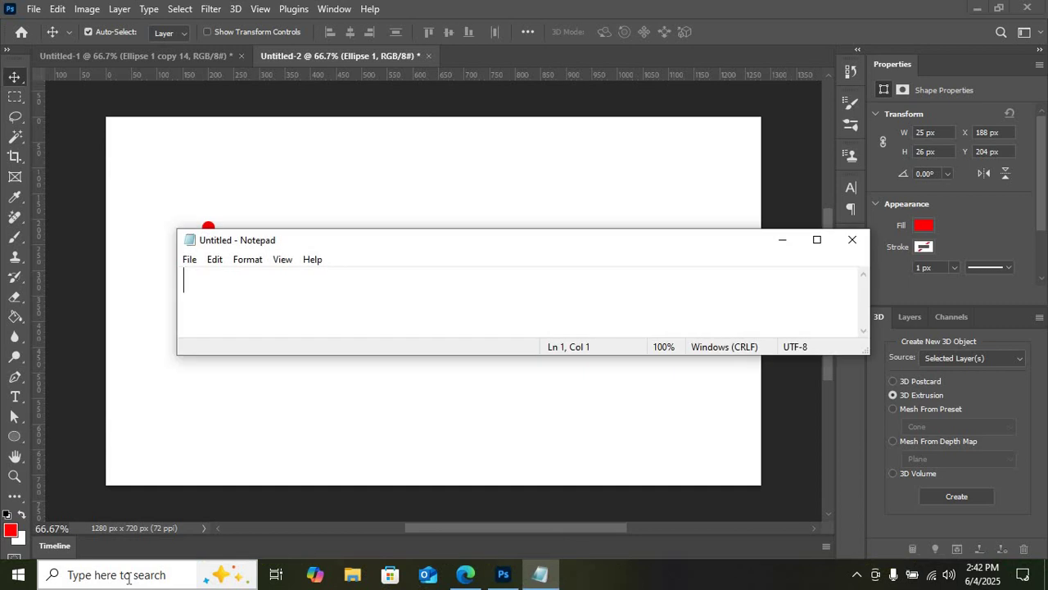
Write the note "Create duplicate layers (CTRL+J) or ALT and drag mouse".
text(Create duplic)
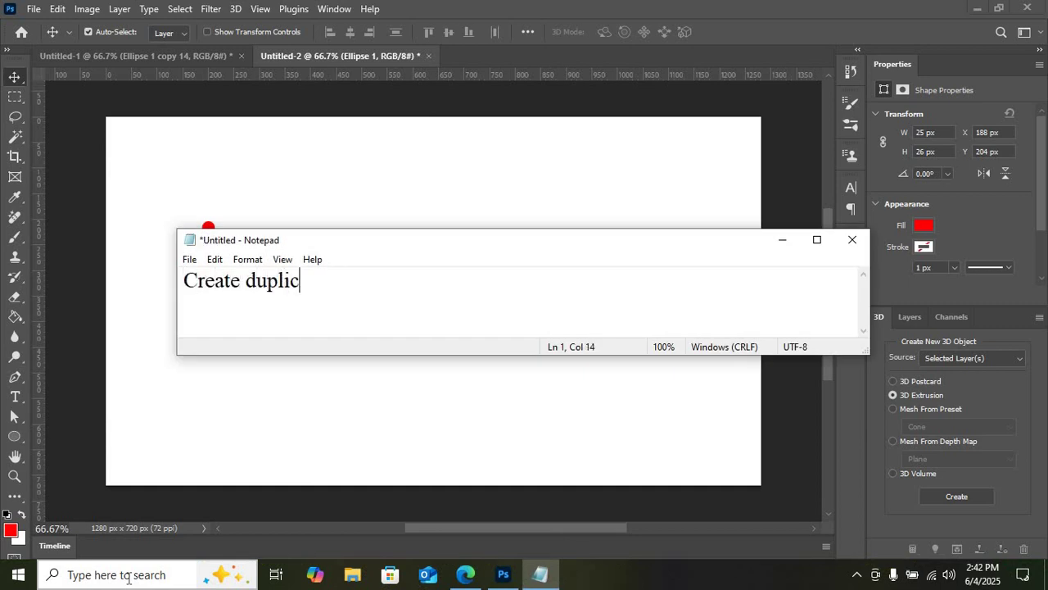
text(ate layer)
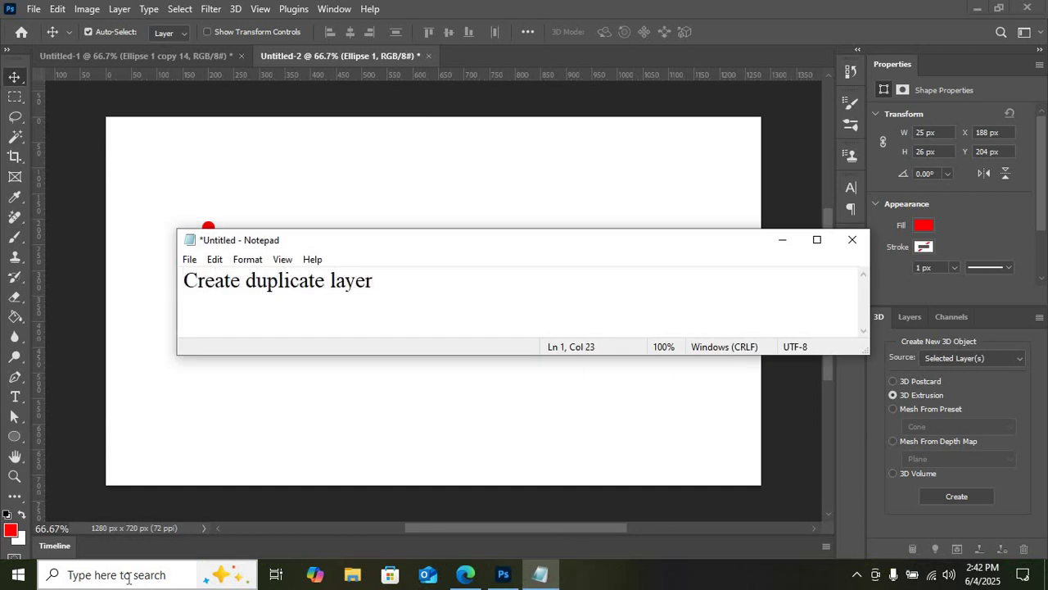
text(s (CTR)
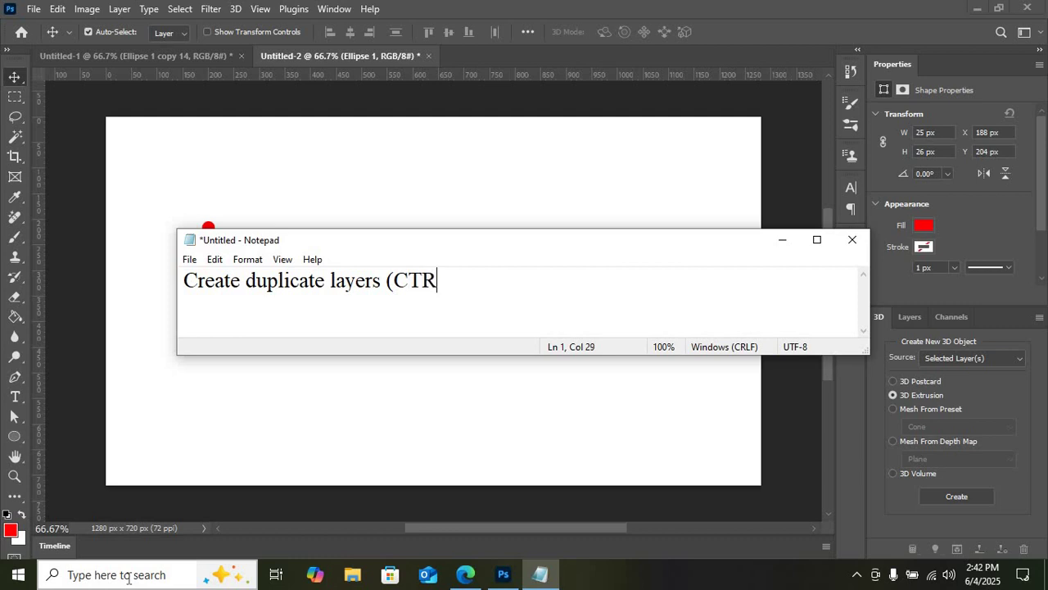
text(L+J) or A)
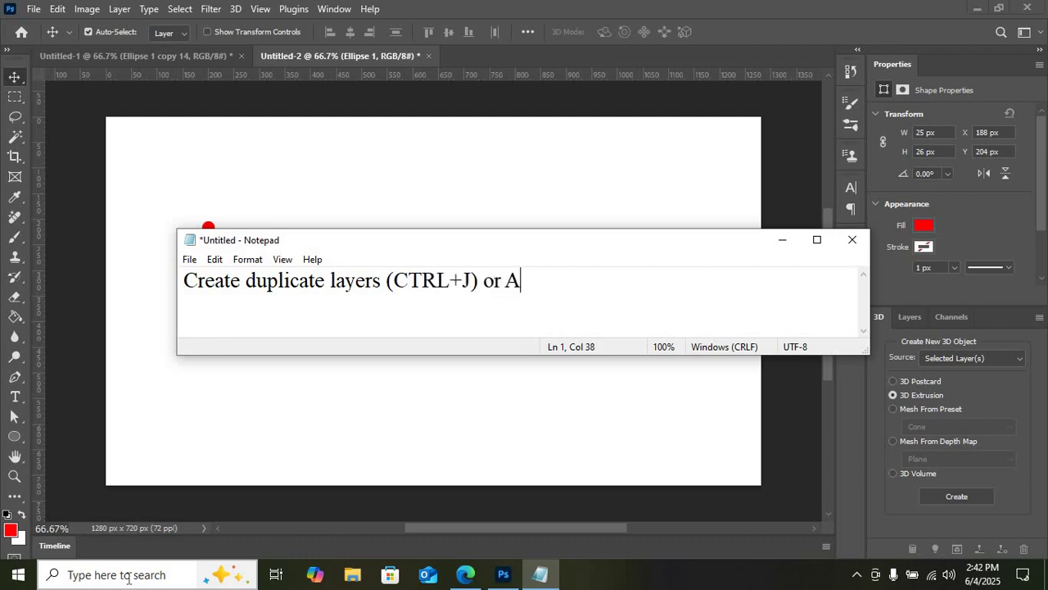
text(LT and D)
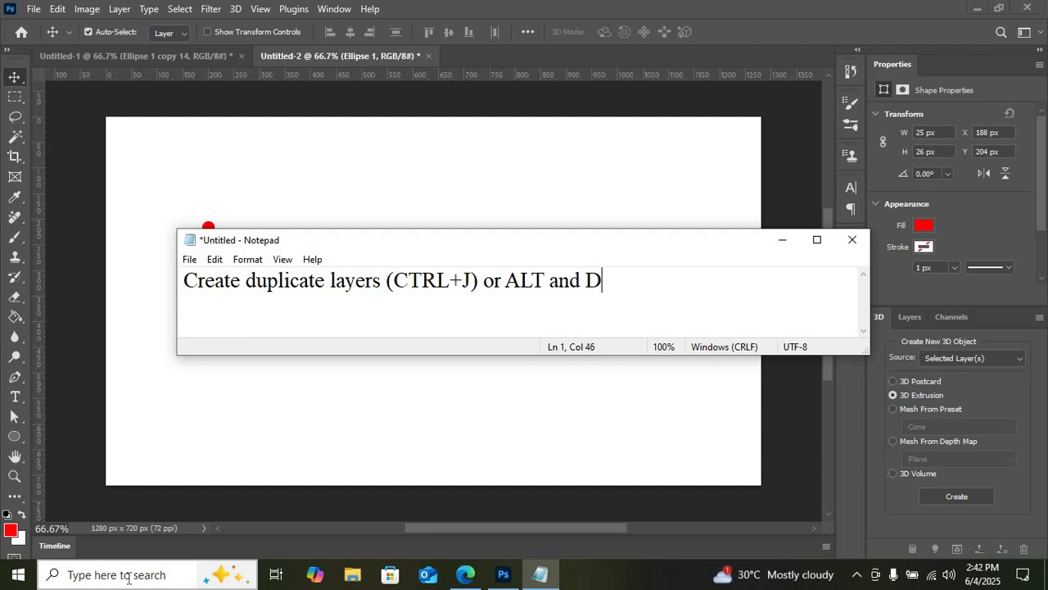
key(BackSpace)
text(drage mou)
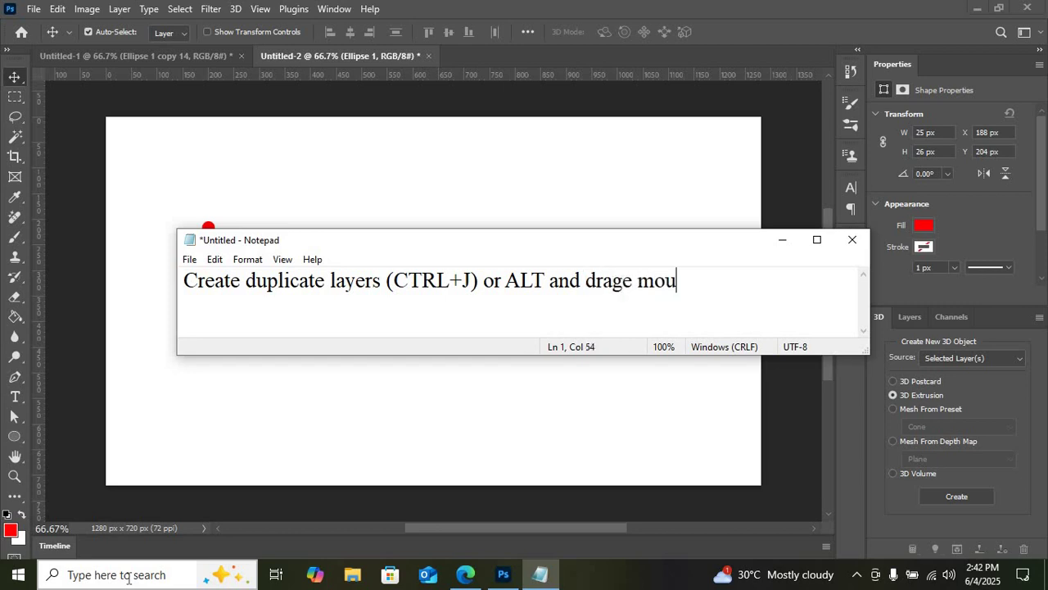
key(BackSpace)
key(BackSpace)
key(BackSpace)
key(BackSpace)
key(BackSpace)
text(mouse)
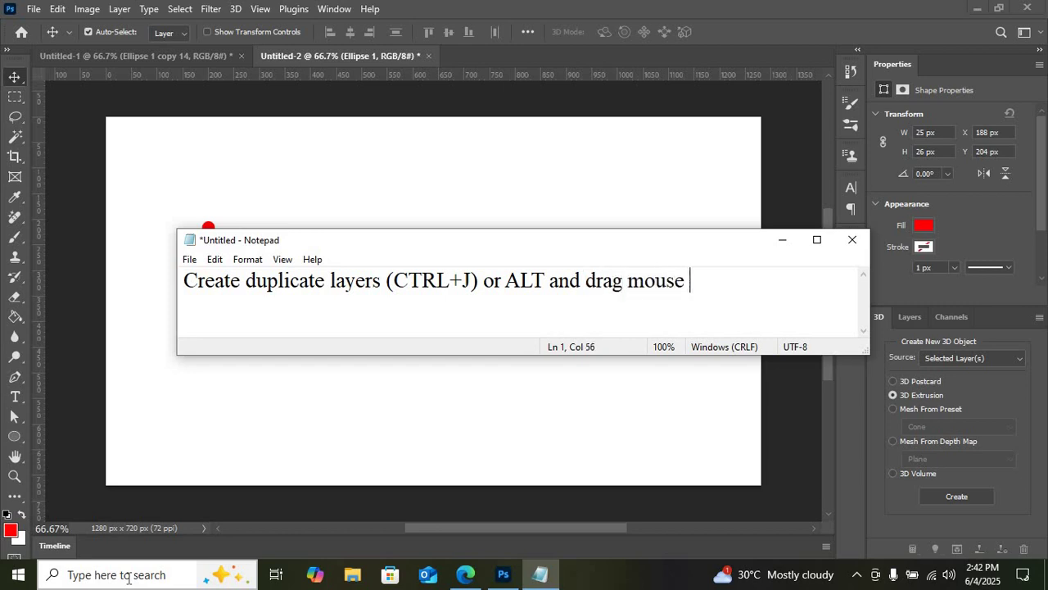
key(BackSpace)
Switch to Photoshop and duplicate the red circle into a closely and evenly spaced horizontal row of eight circles.
key(alt+Tab)
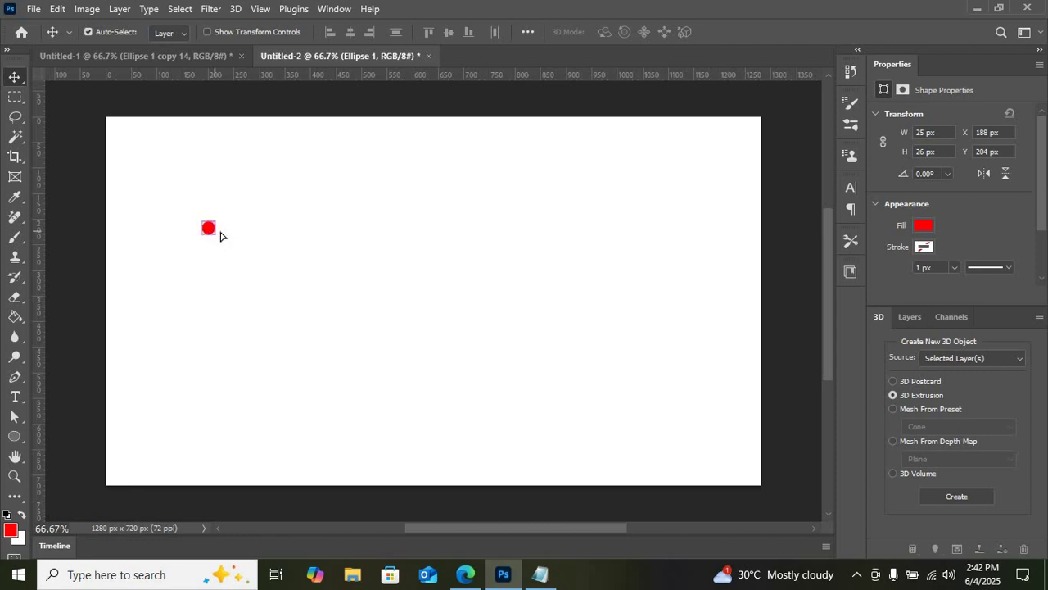
drag(210, 235, 228, 236)
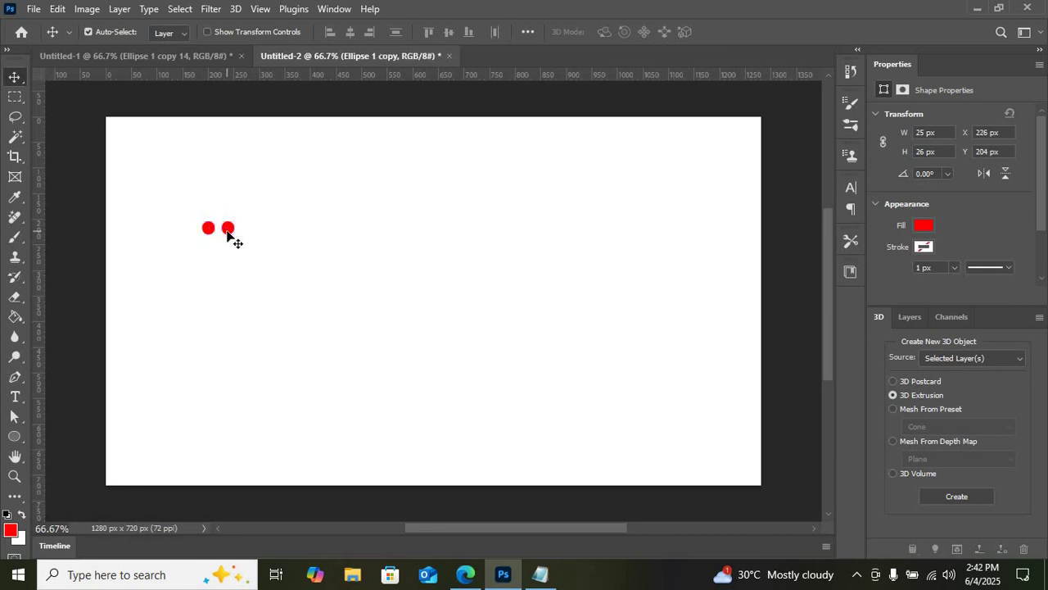
key(Left)
key(Left)
key(Left)
key(Left)
key(Left)
key(Left)
key(Left)
key(Left)
drag(230, 234, 324, 237)
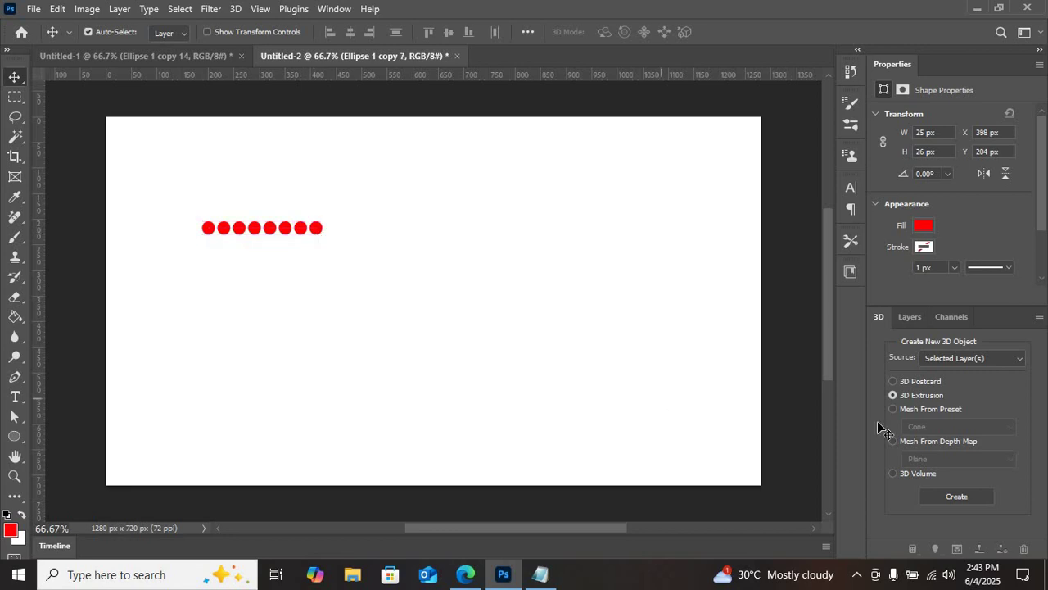
Select all eight circle layers, from Ellipse 1 copy 7 to Ellipse 1, and duplicate the row directly below the first with a small gap.
click(917, 319)
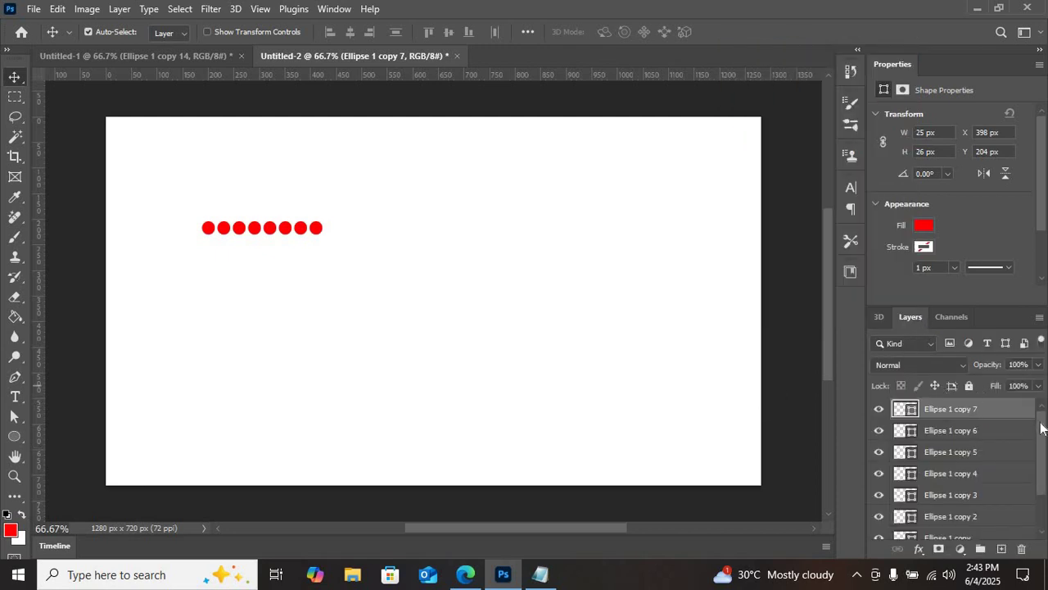
scroll(1043, 442, down, 1)
scroll(1043, 443, down, 2)
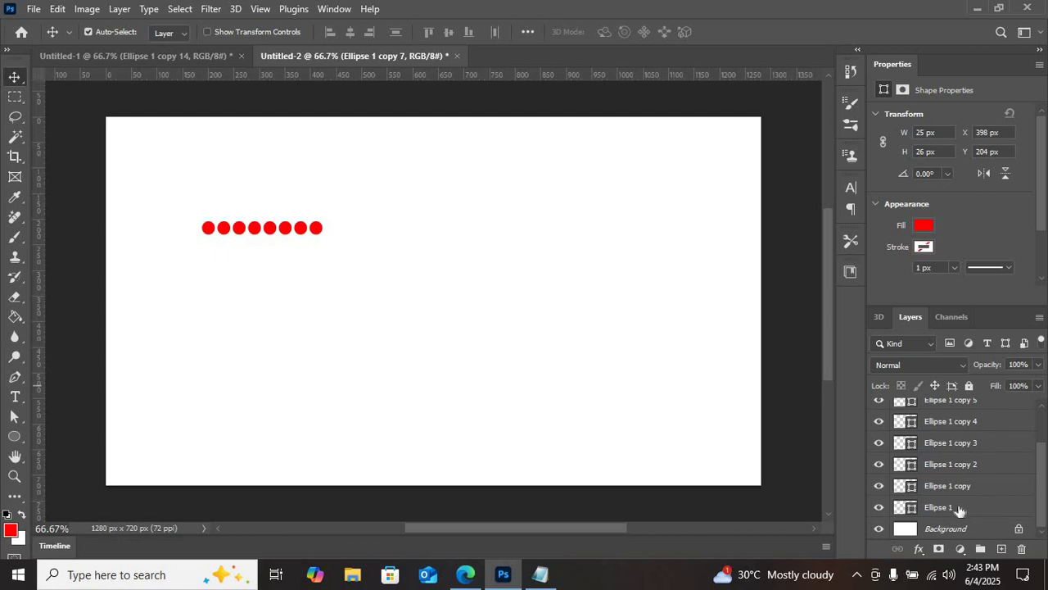
shift+click(960, 509)
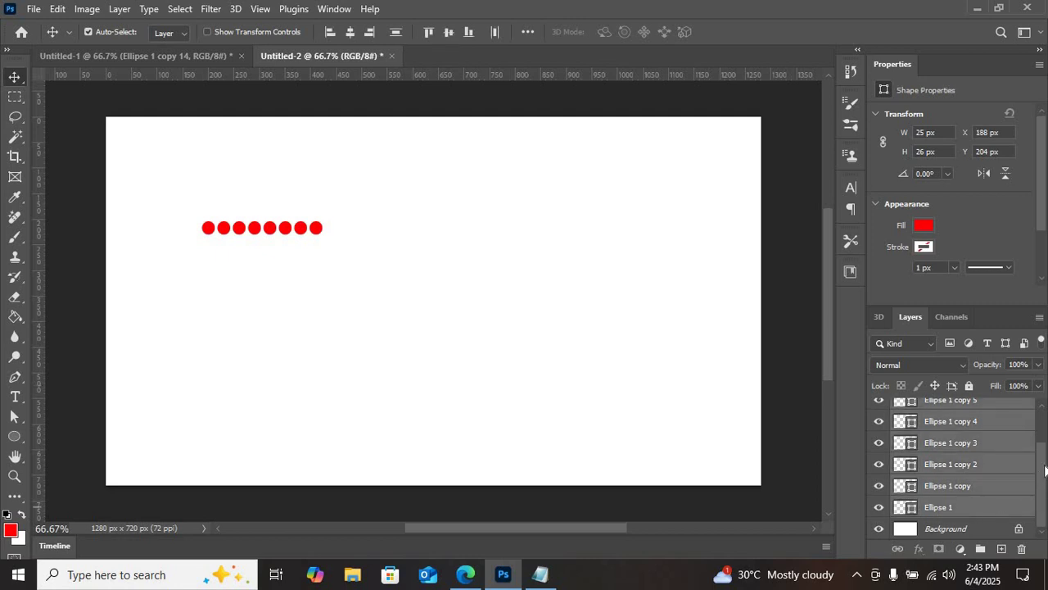
scroll(1044, 469, up, 1)
scroll(1045, 507, down, 1)
scroll(1045, 446, up, 1)
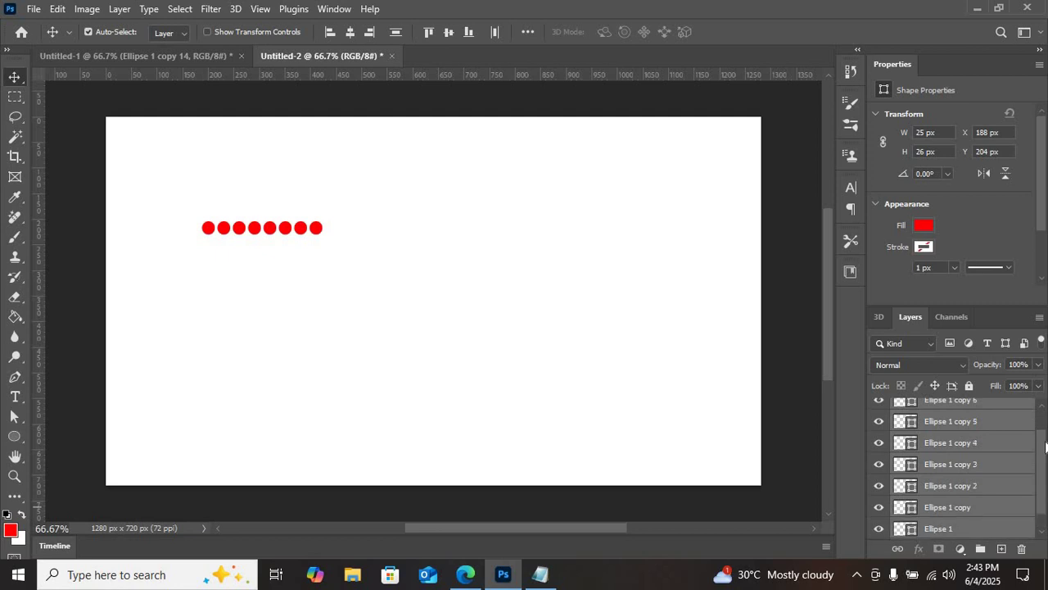
scroll(1045, 447, up, 1)
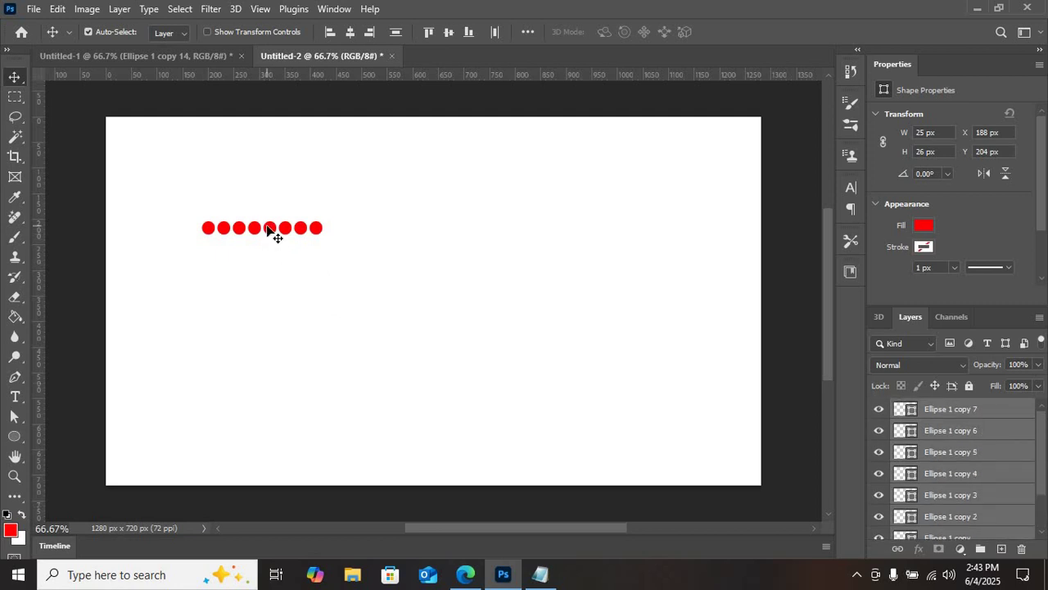
drag(270, 224, 268, 245)
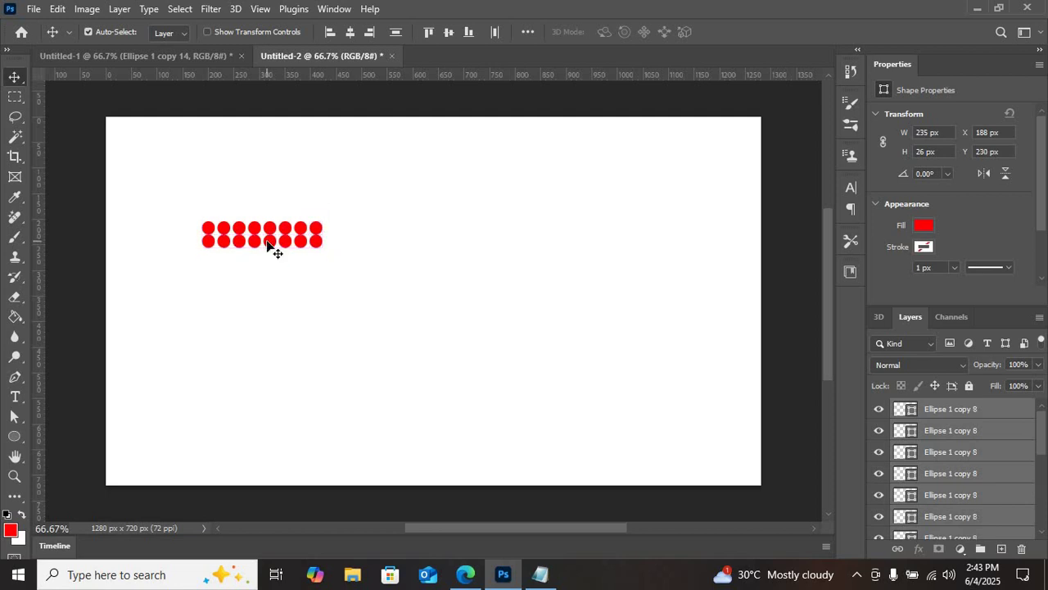
key(Down)
key(Down)
Duplicate the row of circles downward until there are seven evenly spaced rows, aligned with the rows above.
drag(266, 243, 269, 272)
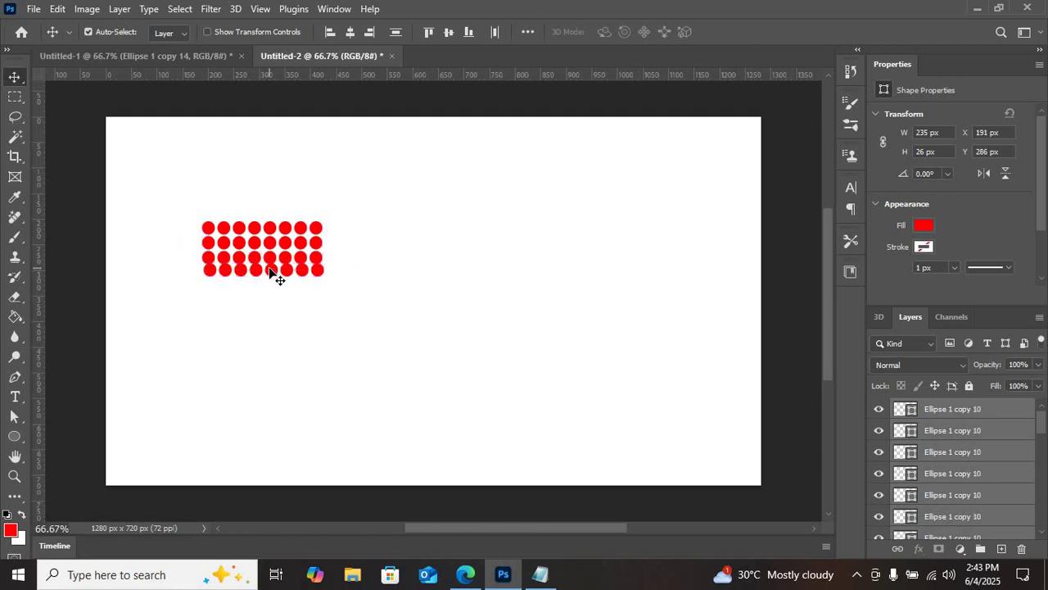
key(Down)
key(Down)
key(Down)
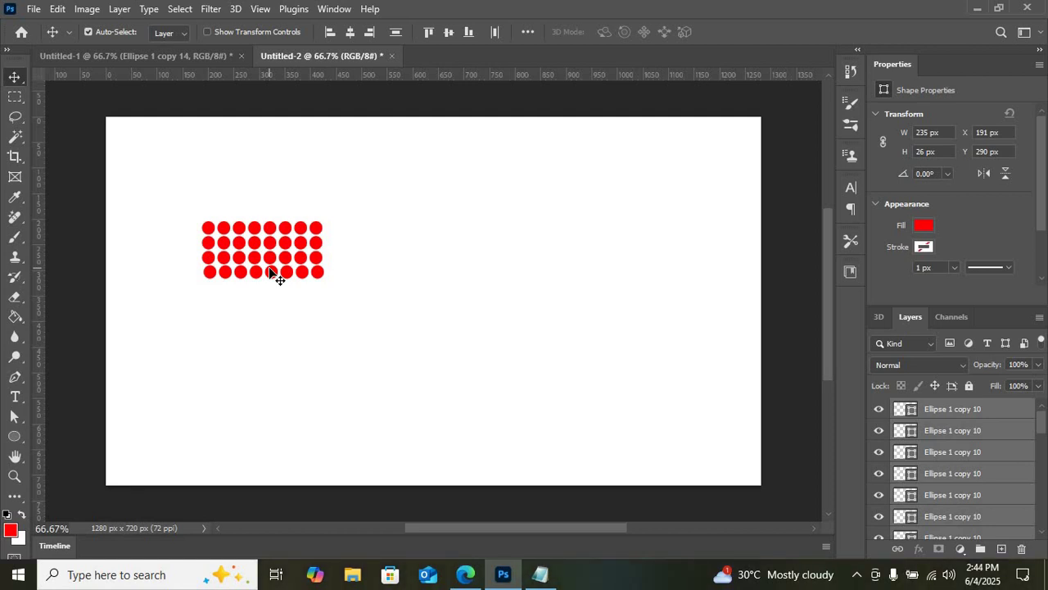
key(Left)
key(Left)
key(Left)
key(Left)
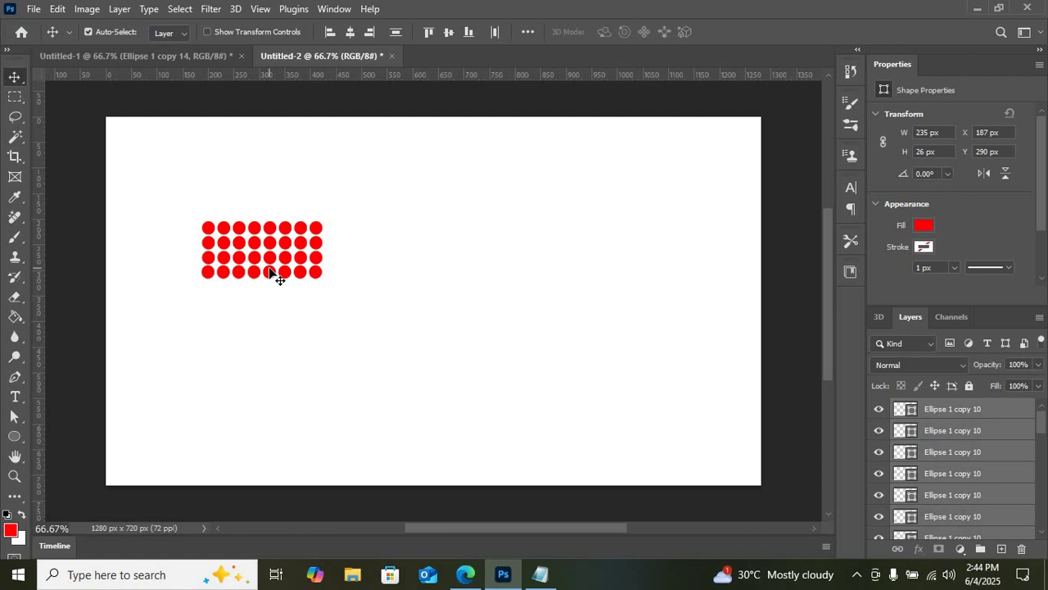
drag(268, 267, 272, 289)
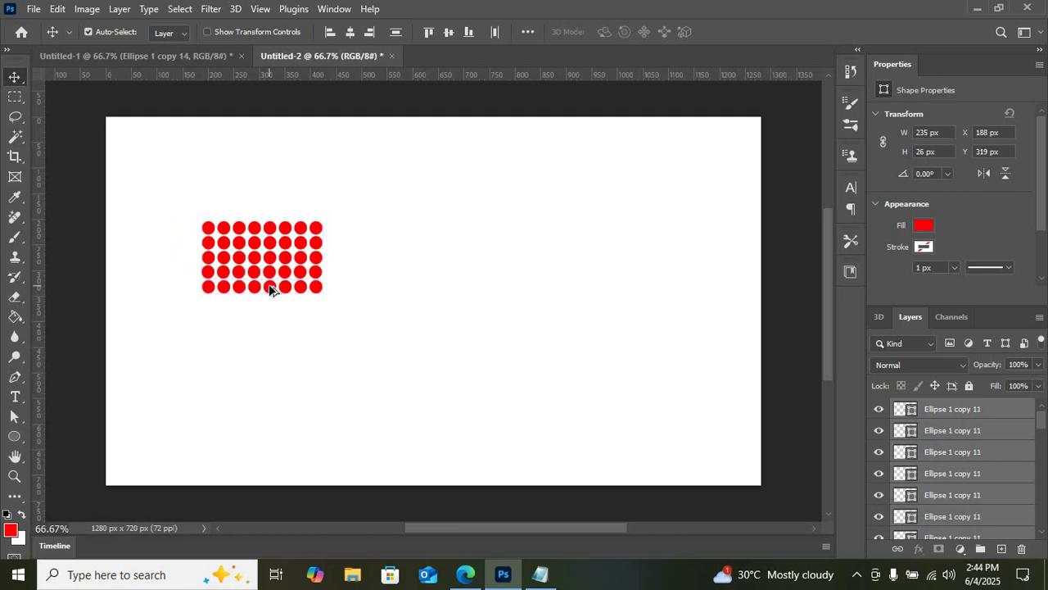
drag(270, 292, 271, 320)
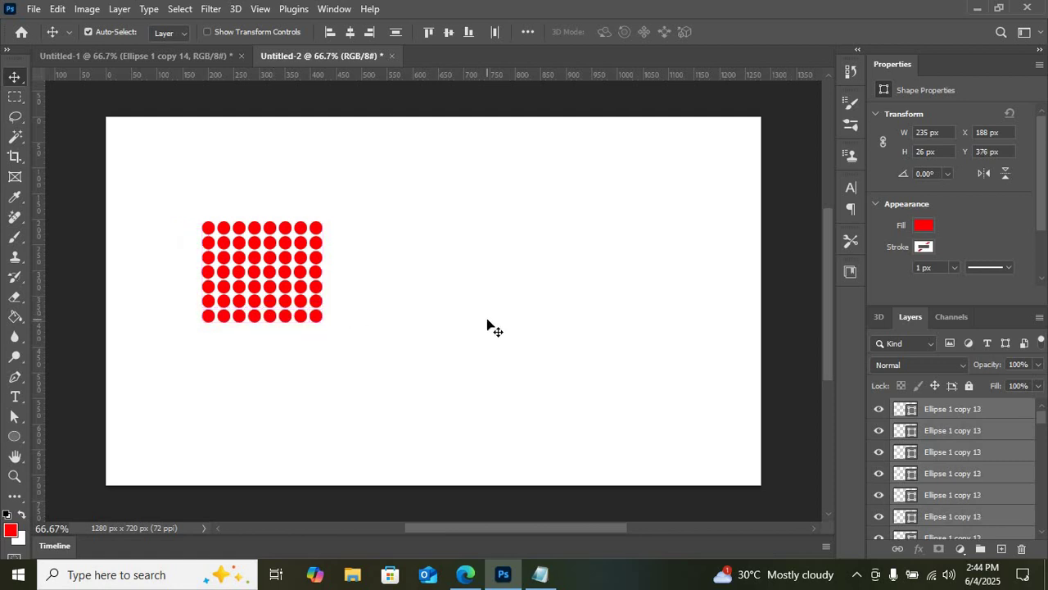
Deselect the duplicated row and select only the topmost circle layer, Ellipse 1 copy 13.
click(563, 210)
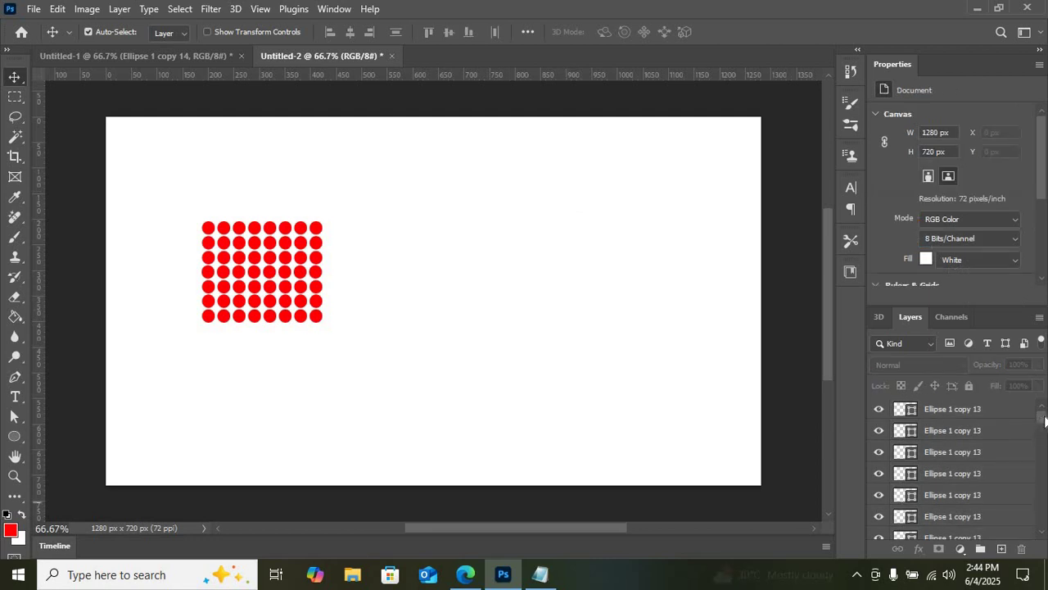
drag(1039, 430, 1041, 404)
click(978, 415)
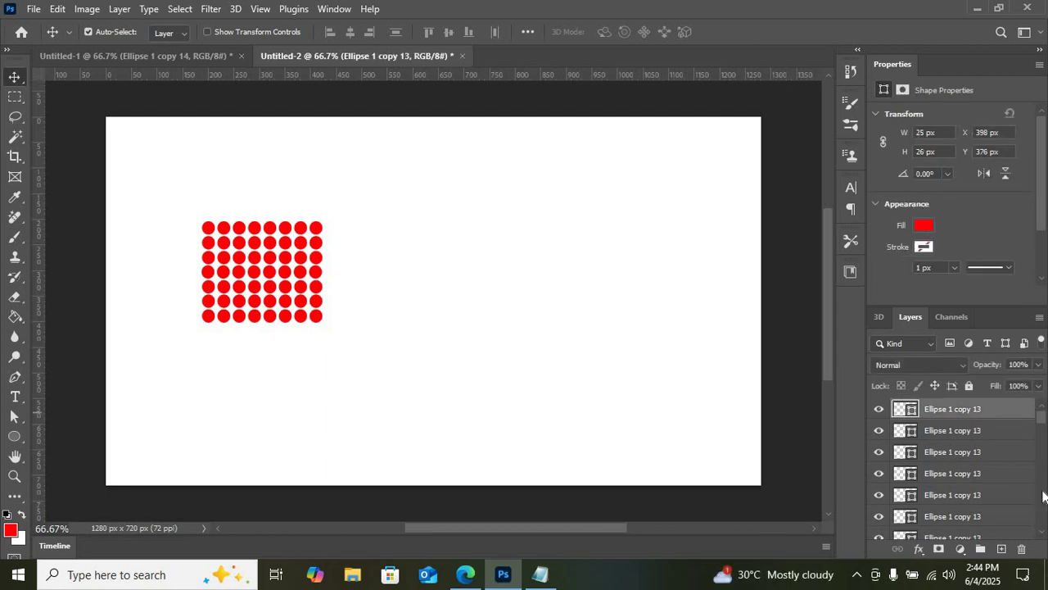
Switch to Notepad, replace the note with "Select All Layers", and return to Photoshop.
click(553, 579)
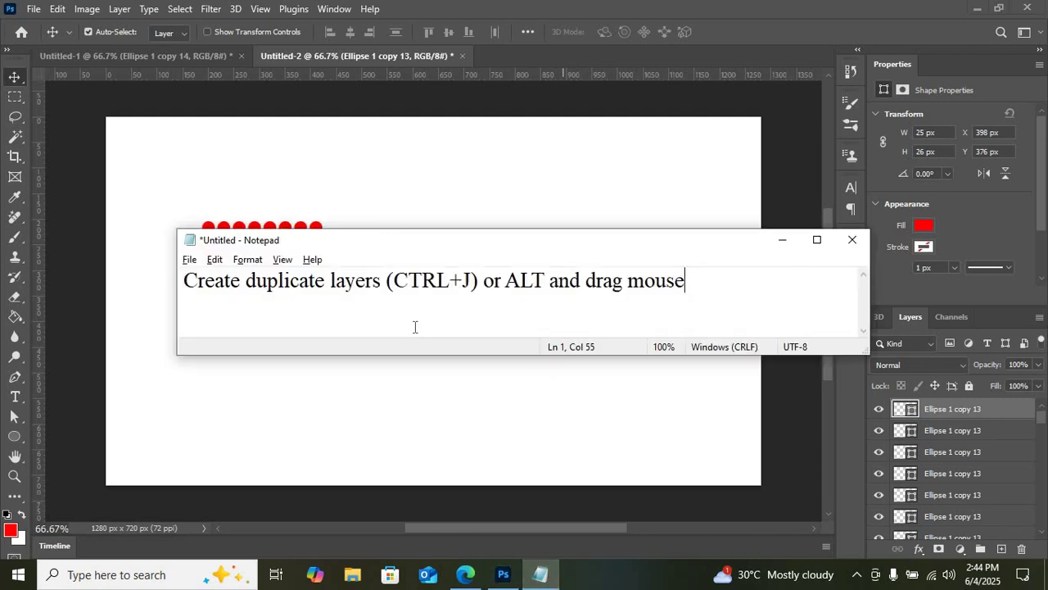
key(ctrl+a)
text(Select)
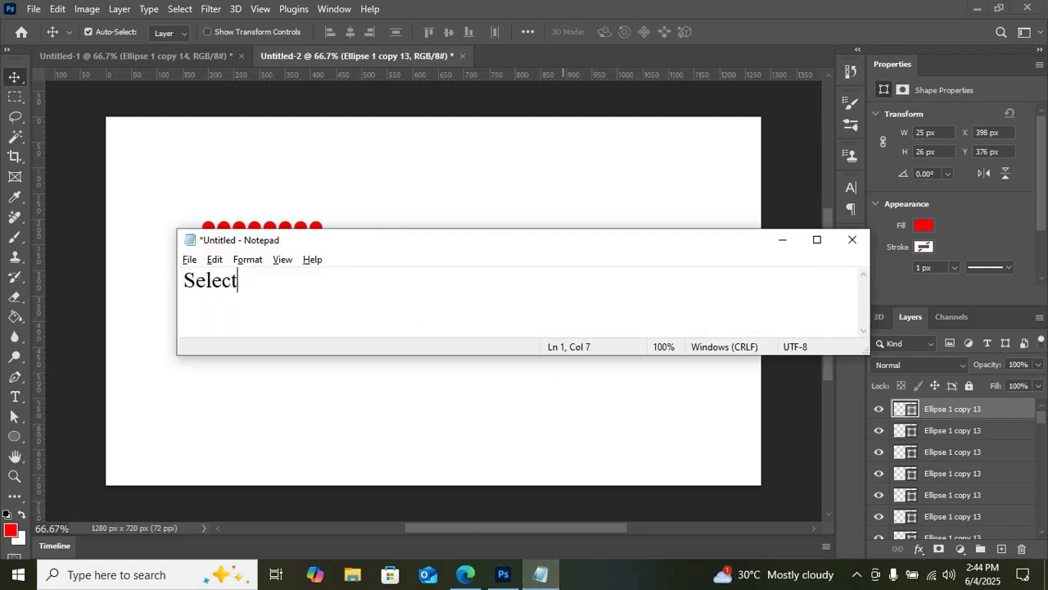
text( All Layers)
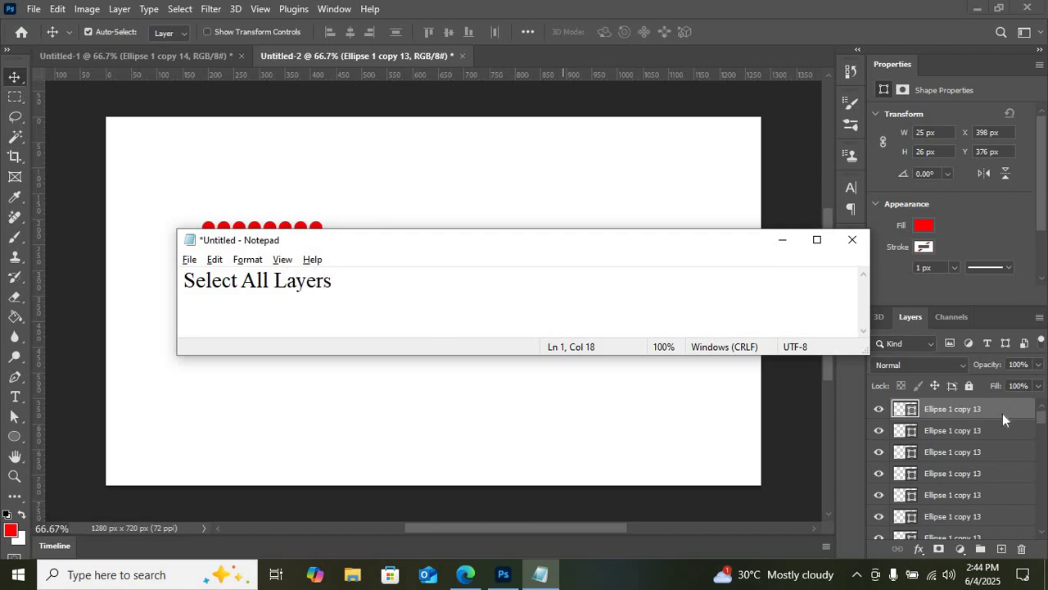
key(alt+Tab)
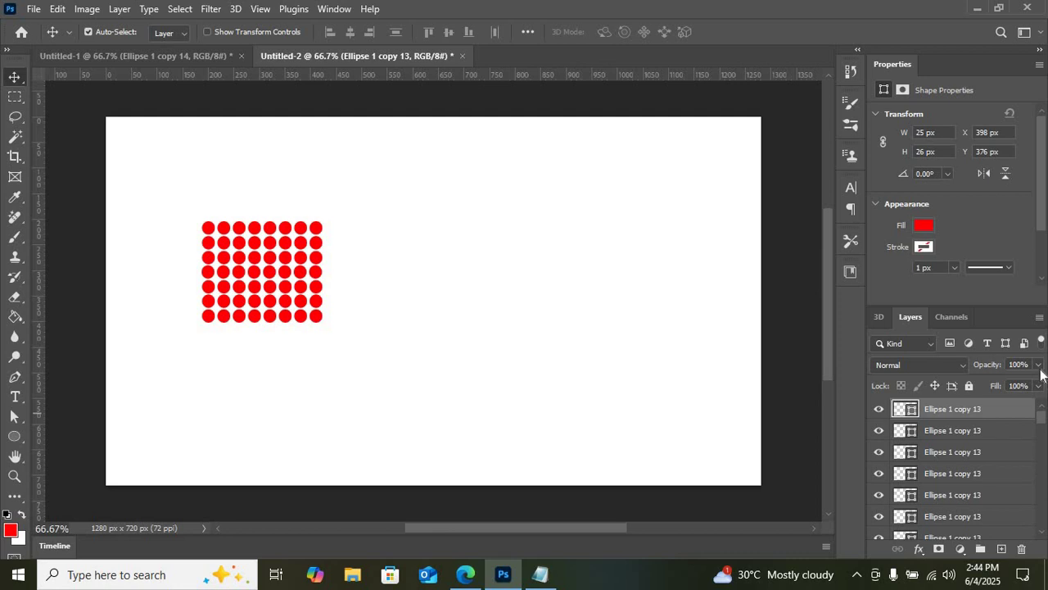
Merge all the circle layers down to Ellipse 1 into one shape layer and move the grid to about X 226 px, Y 421 px.
scroll(1045, 438, down, 15)
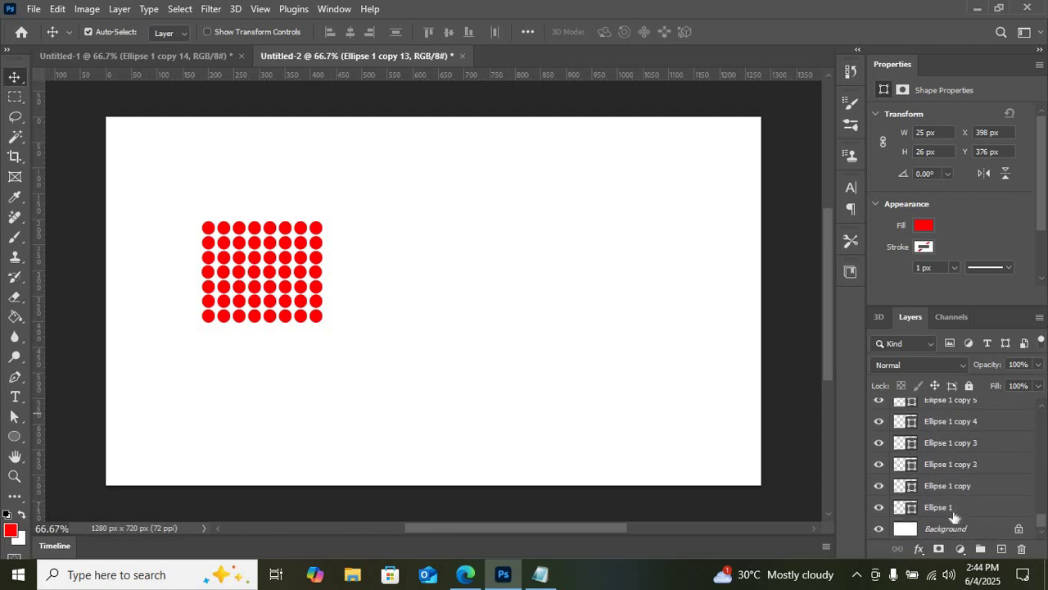
shift+click(953, 514)
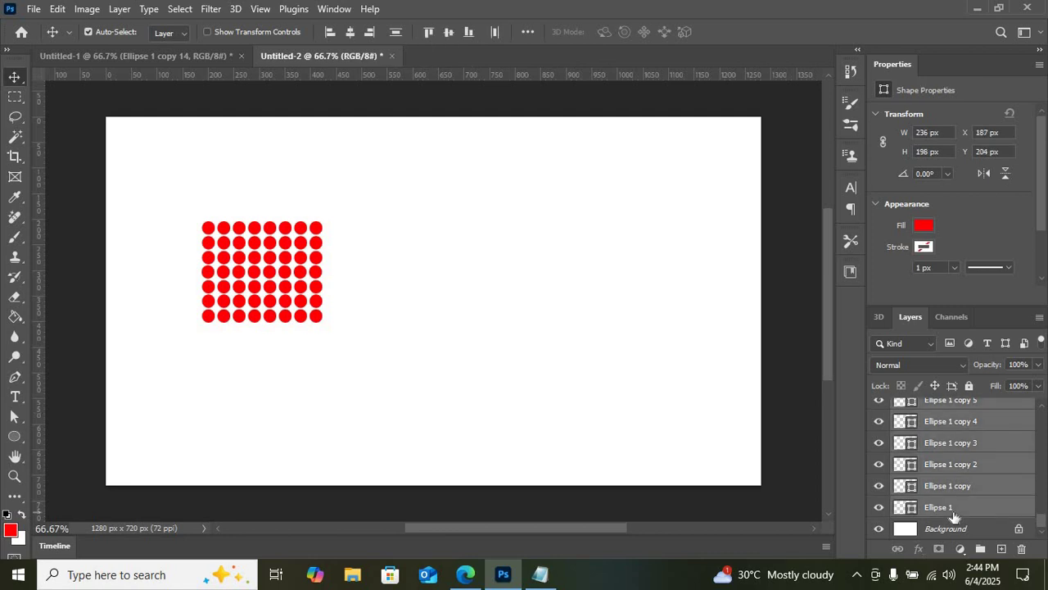
scroll(1045, 447, up, 12)
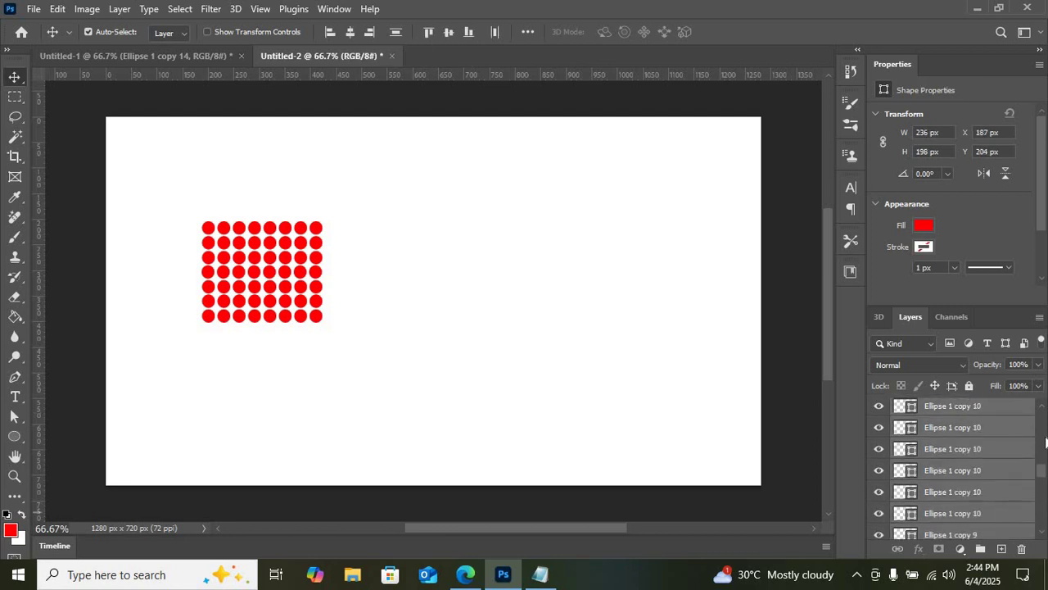
scroll(1044, 436, down, 12)
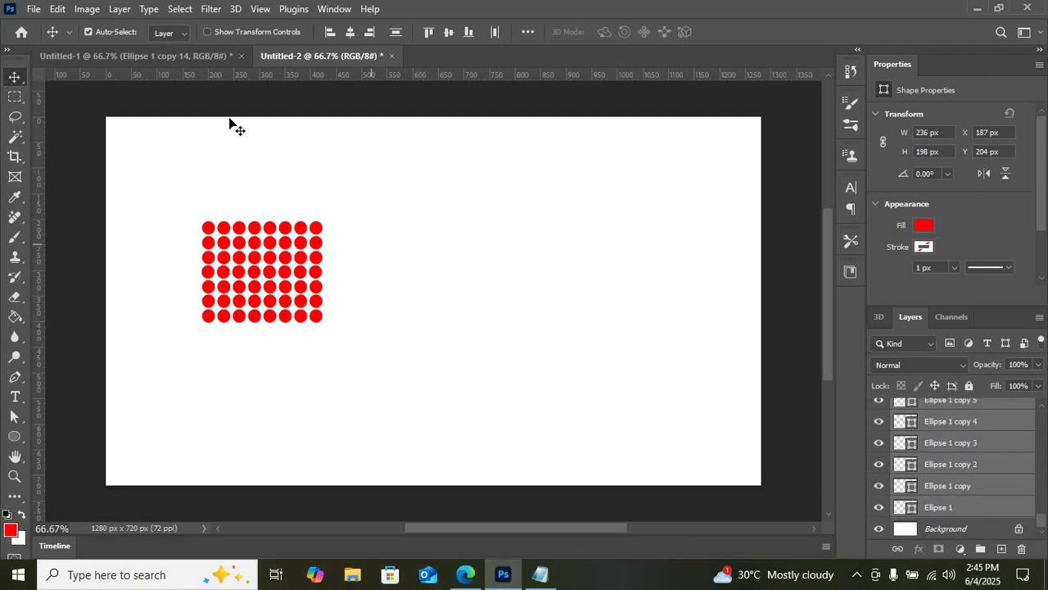
click(120, 9)
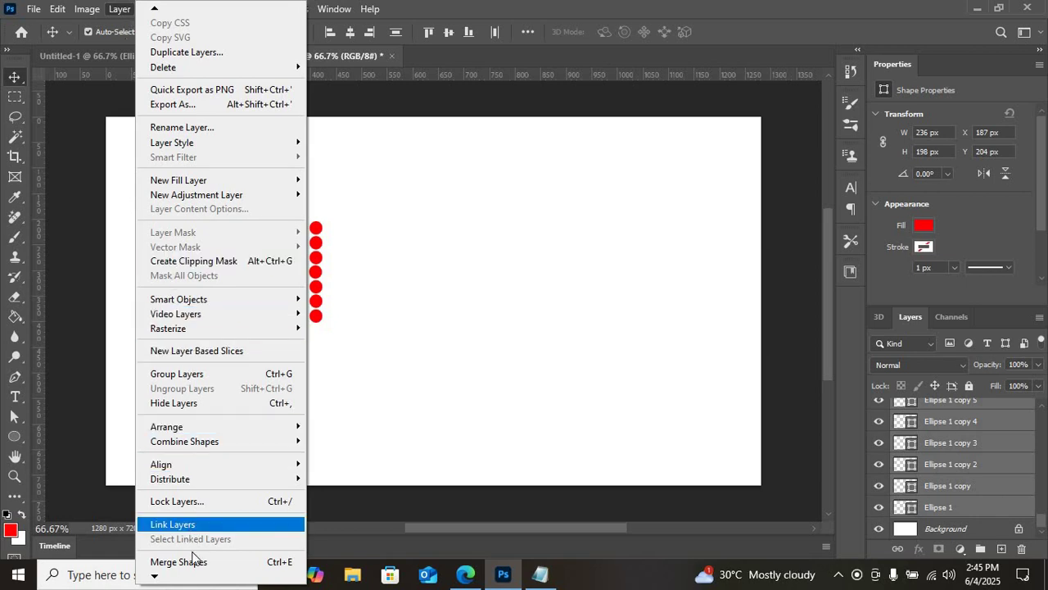
click(234, 561)
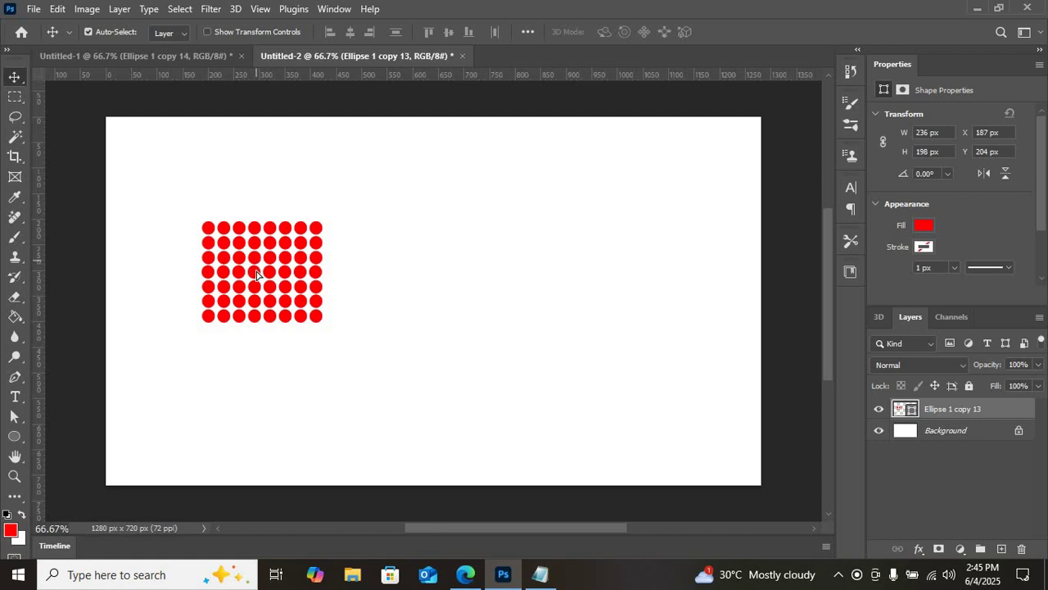
drag(256, 297, 280, 385)
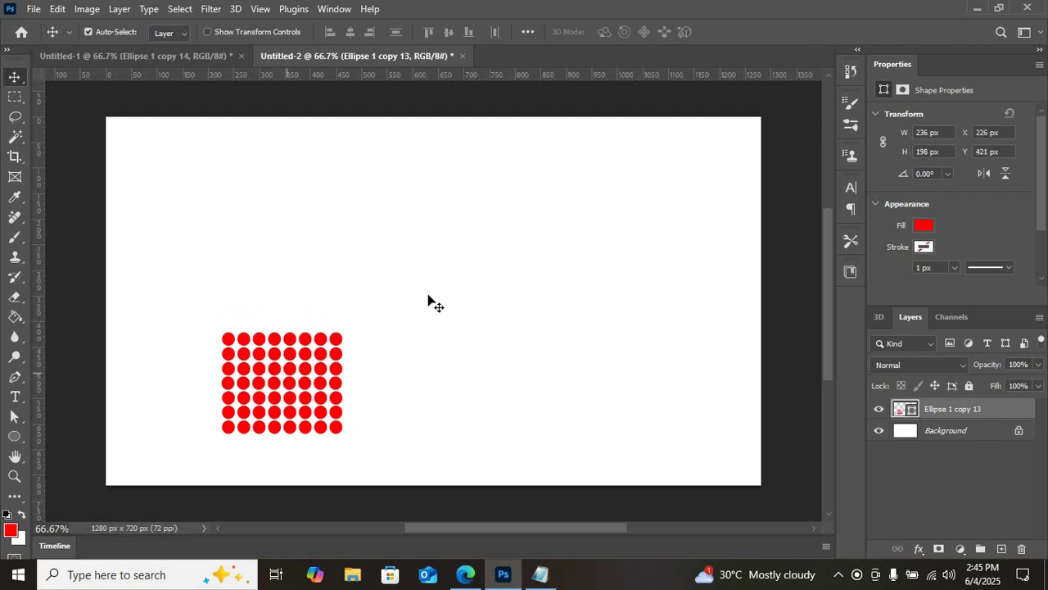
Create a 3D extrusion from the merged circle grid layer.
click(237, 10)
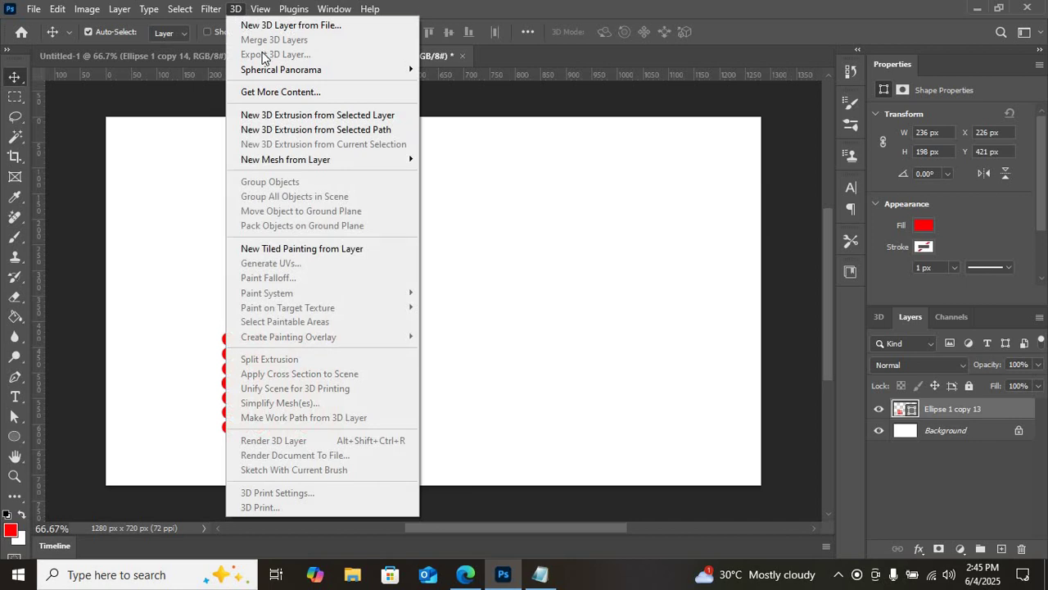
click(321, 9)
click(323, 10)
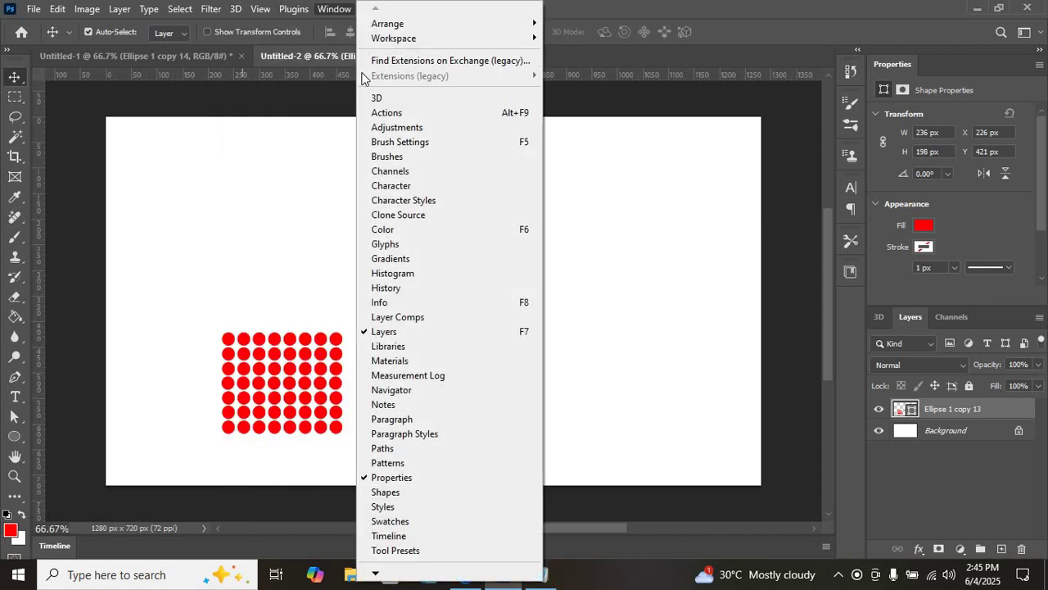
click(389, 100)
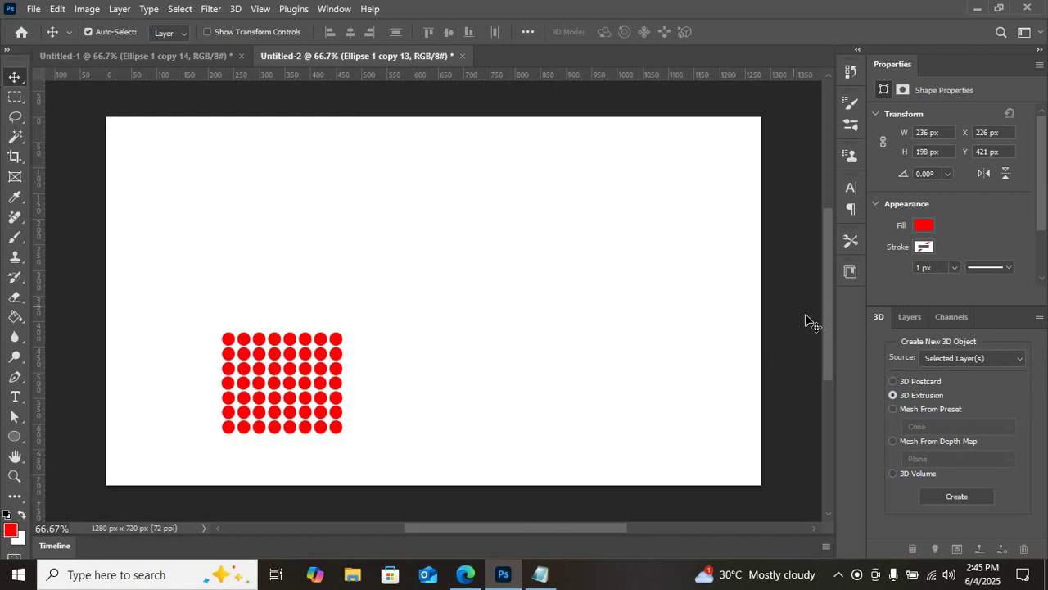
click(966, 497)
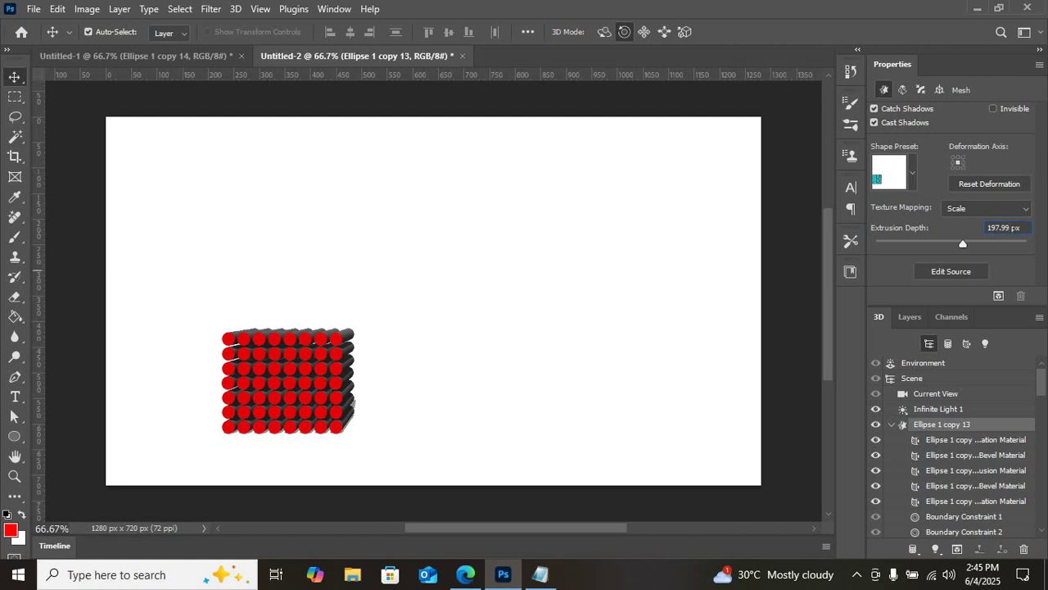
Set the extrusion depth of the circle grid mesh to 900 px.
key(BackSpace)
key(BackSpace)
key(BackSpace)
key(BackSpace)
key(BackSpace)
key(BackSpace)
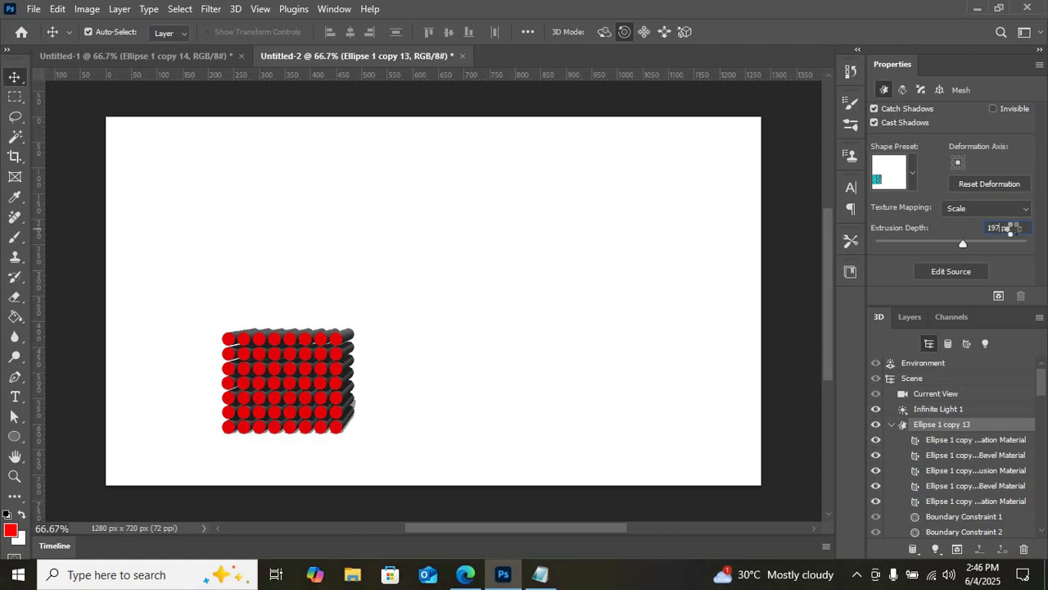
text(900)
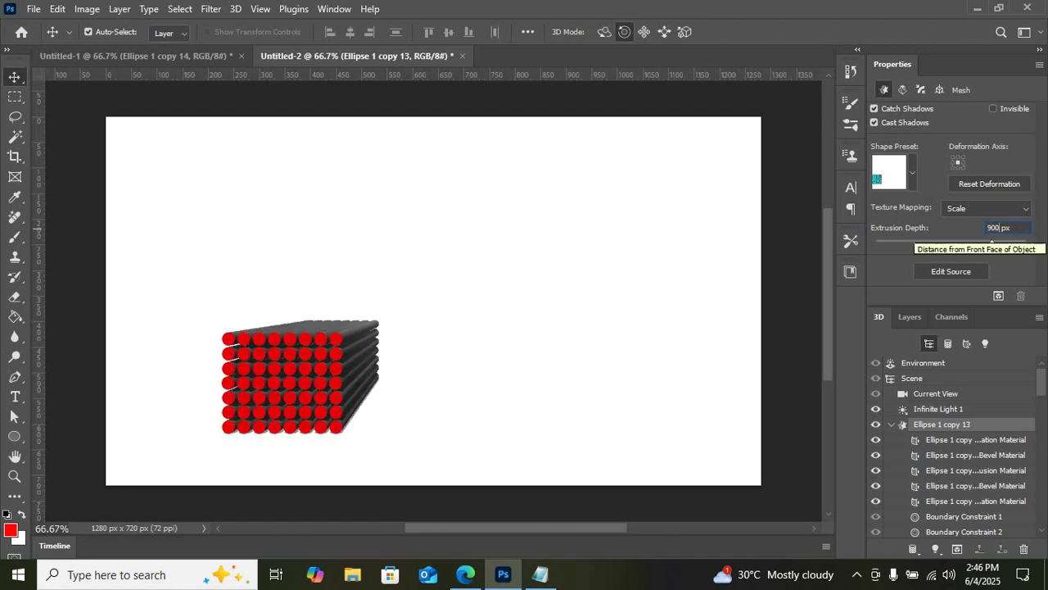
key(Return)
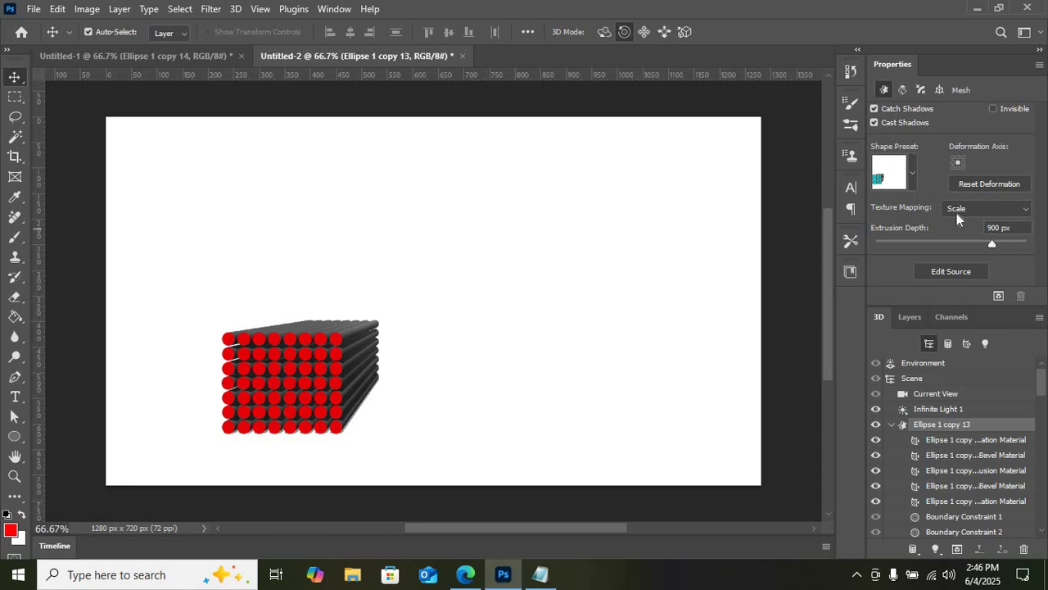
Twist the extruded mesh by 100° in its deform settings.
click(902, 89)
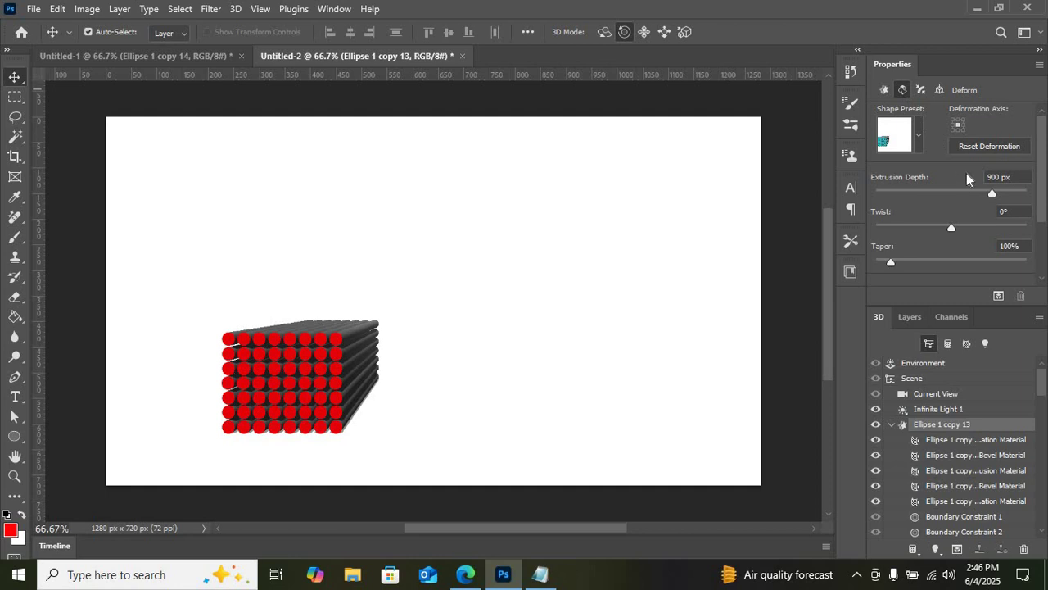
double_click(1003, 211)
click(1003, 211)
text(100)
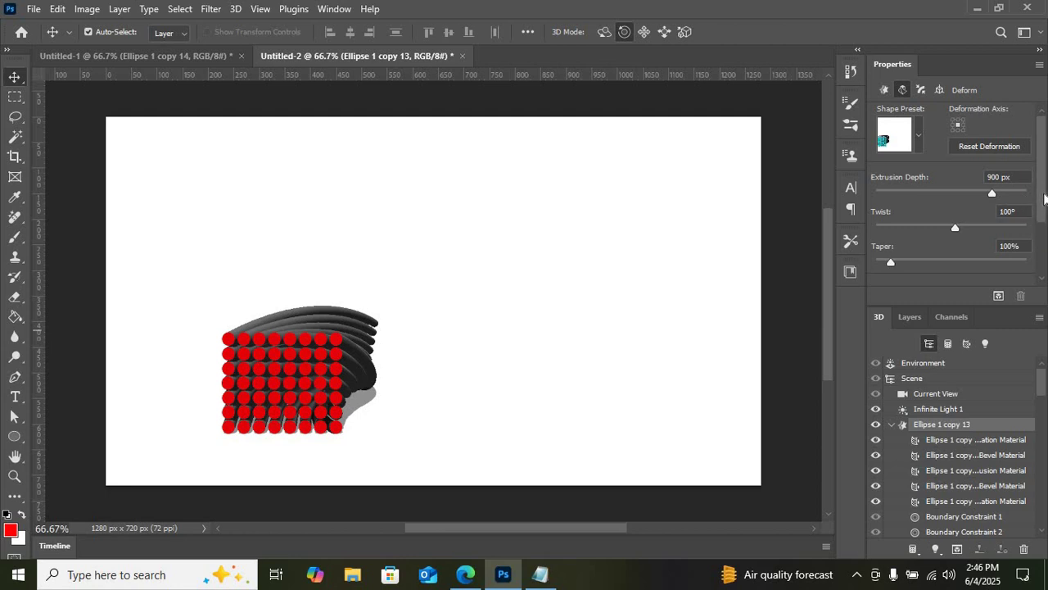
Bend the extruded mesh with a horizontal angle of 110° and a vertical angle of 90°.
drag(1045, 205, 1045, 264)
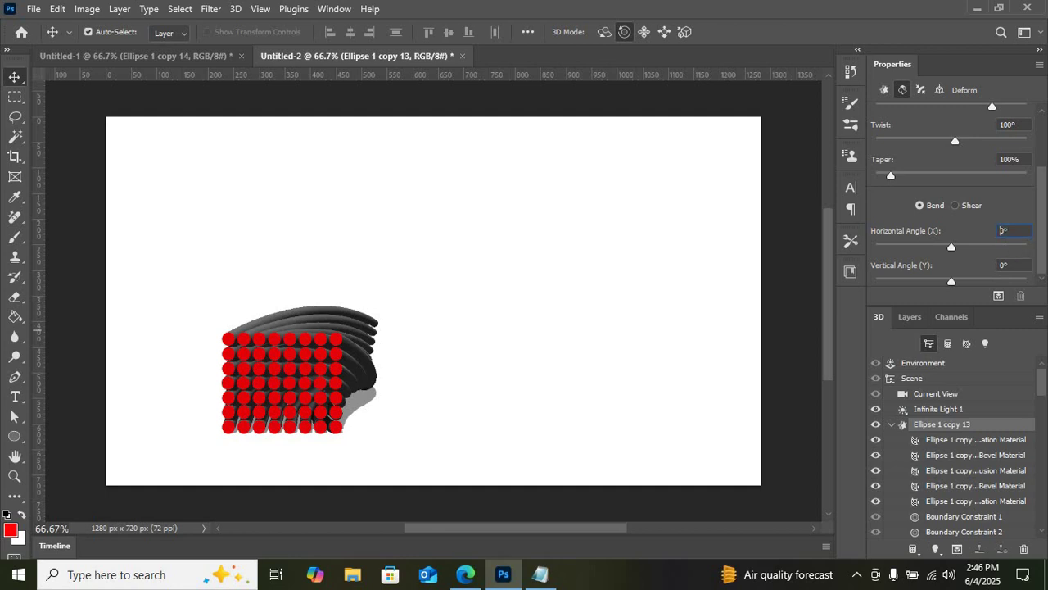
key(BackSpace)
text(110)
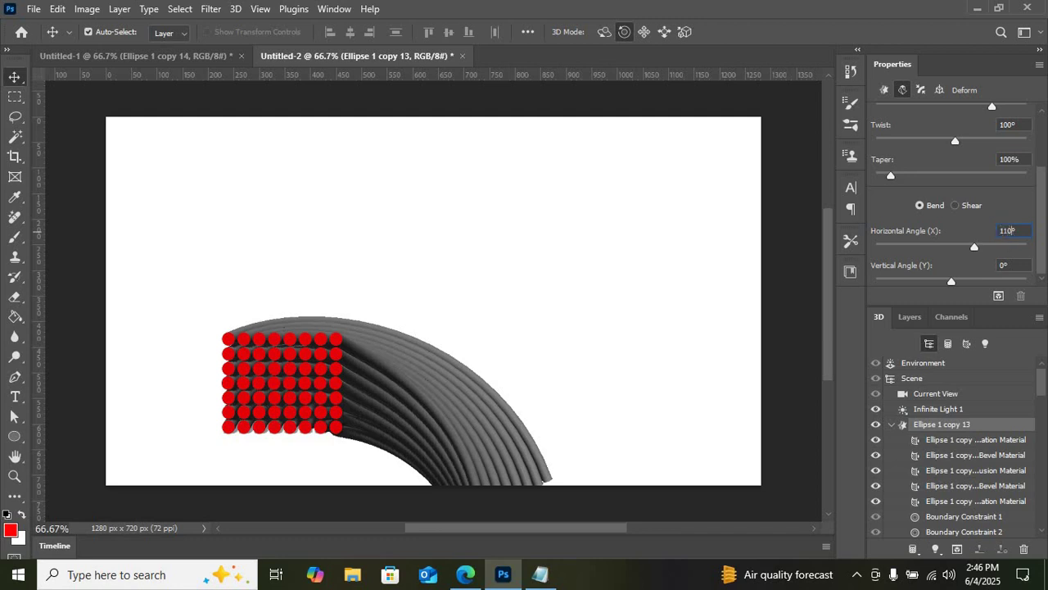
click(1003, 265)
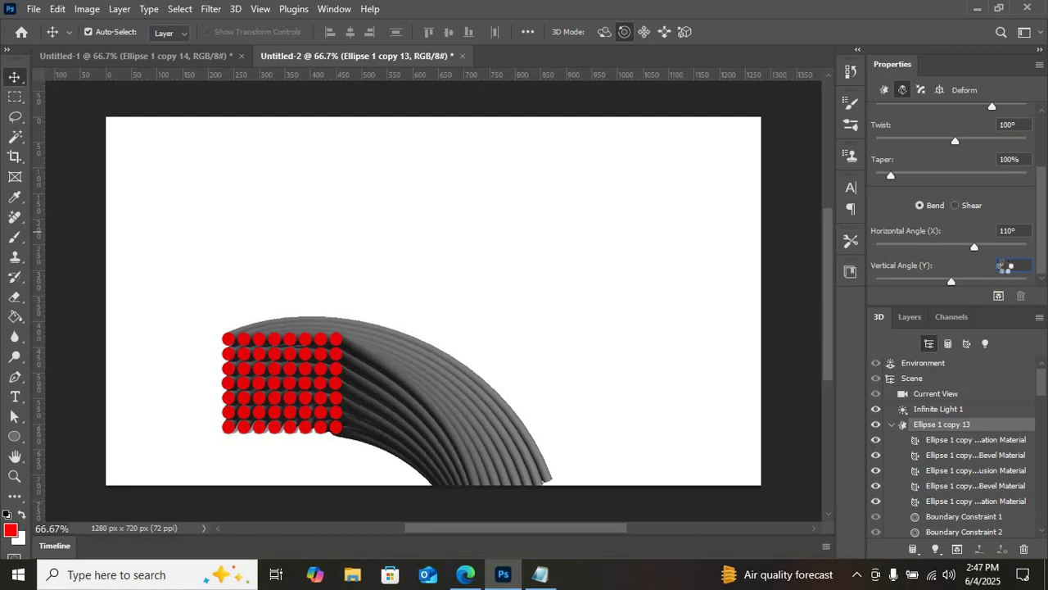
text(90)
key(Return)
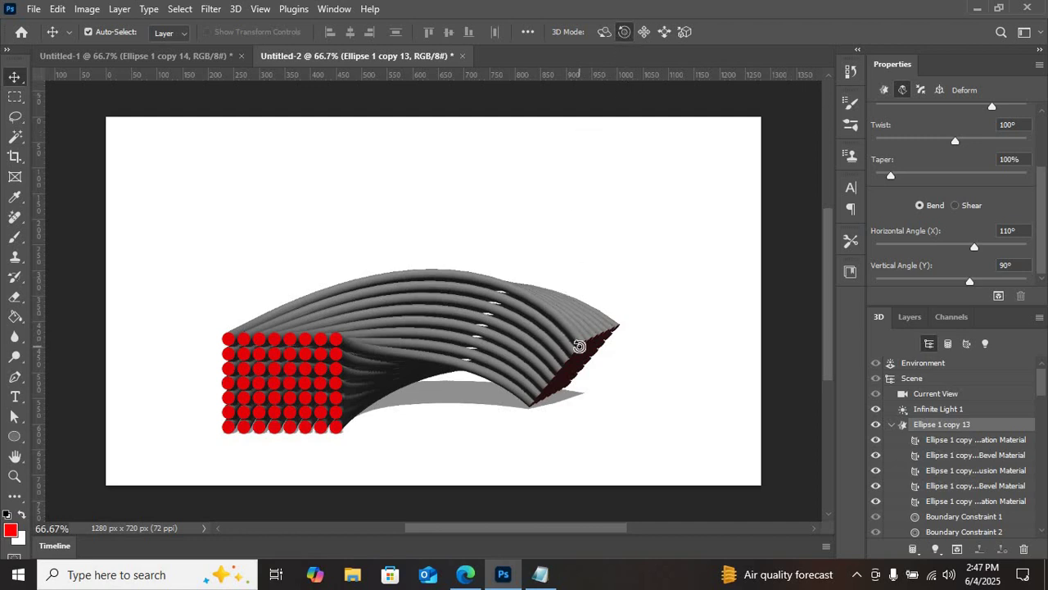
Roll and orbit the 3D object into a diagonal pose showing both end faces, and shift it up so it fits the canvas.
drag(579, 346, 519, 278)
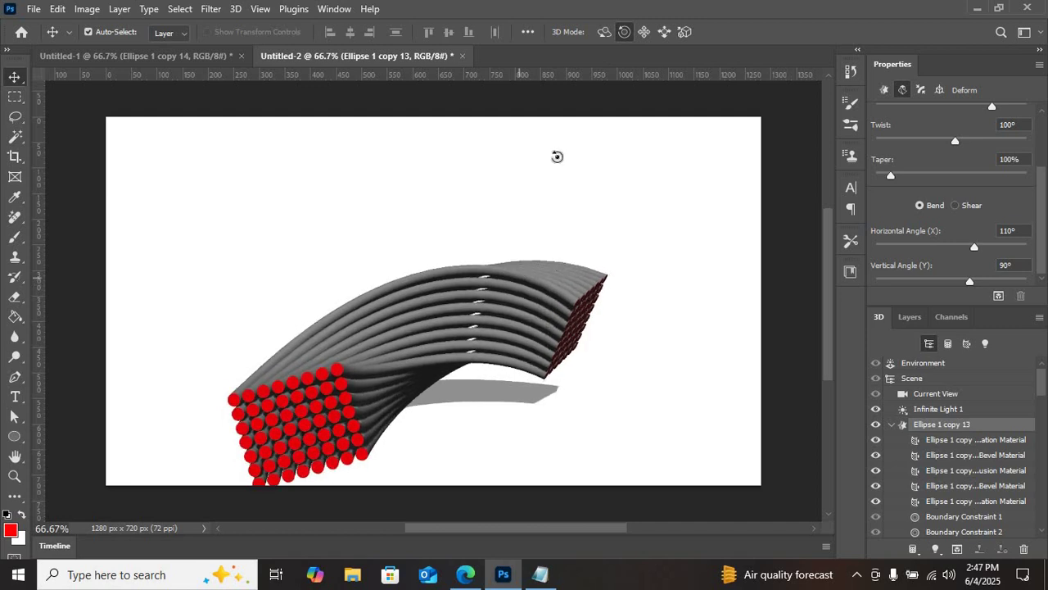
click(604, 33)
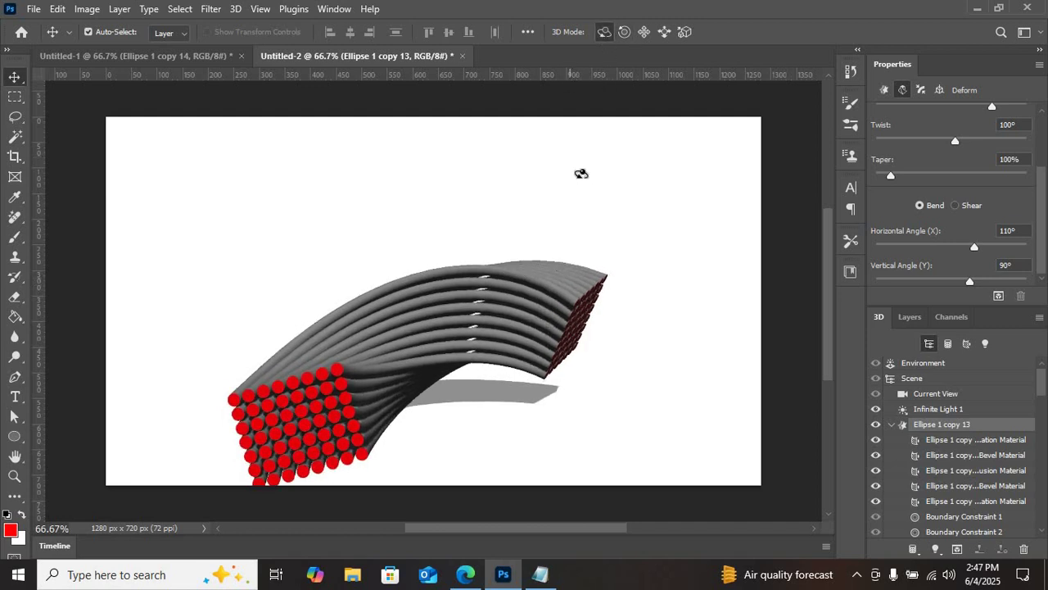
drag(574, 291, 538, 250)
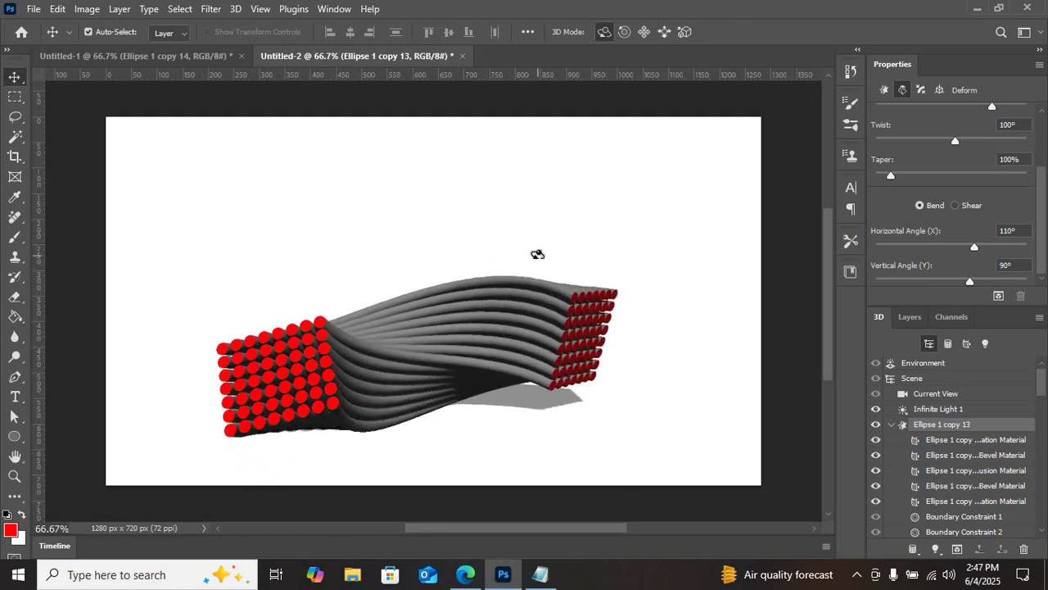
click(627, 33)
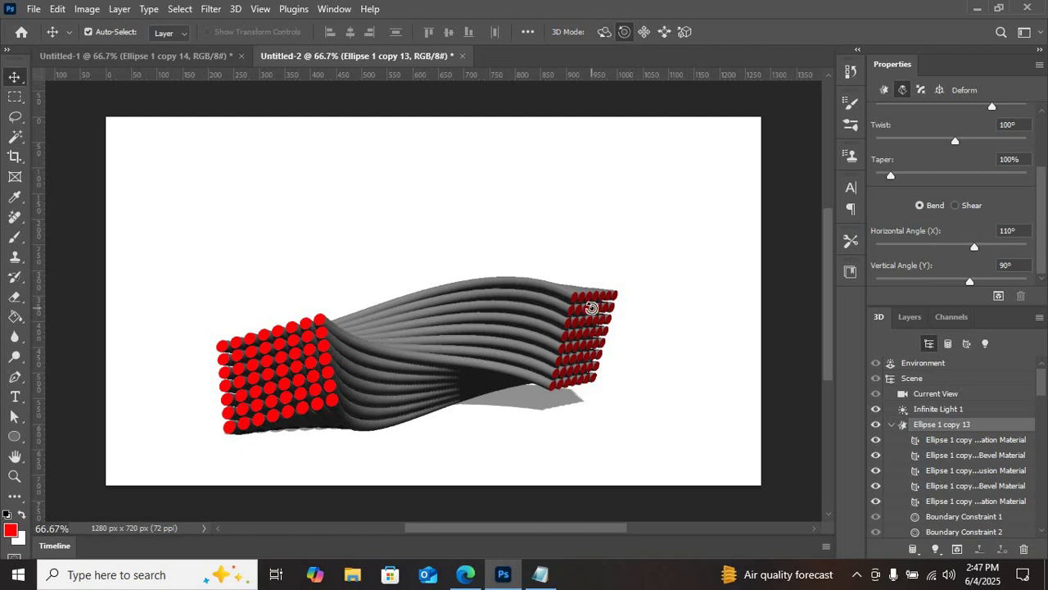
drag(573, 281, 479, 204)
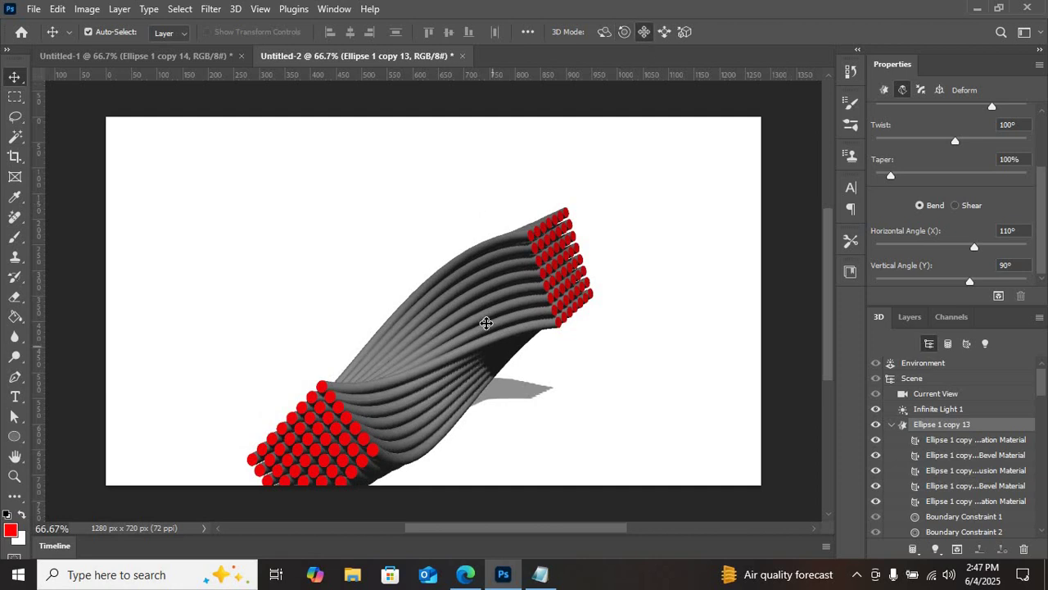
drag(474, 293, 477, 266)
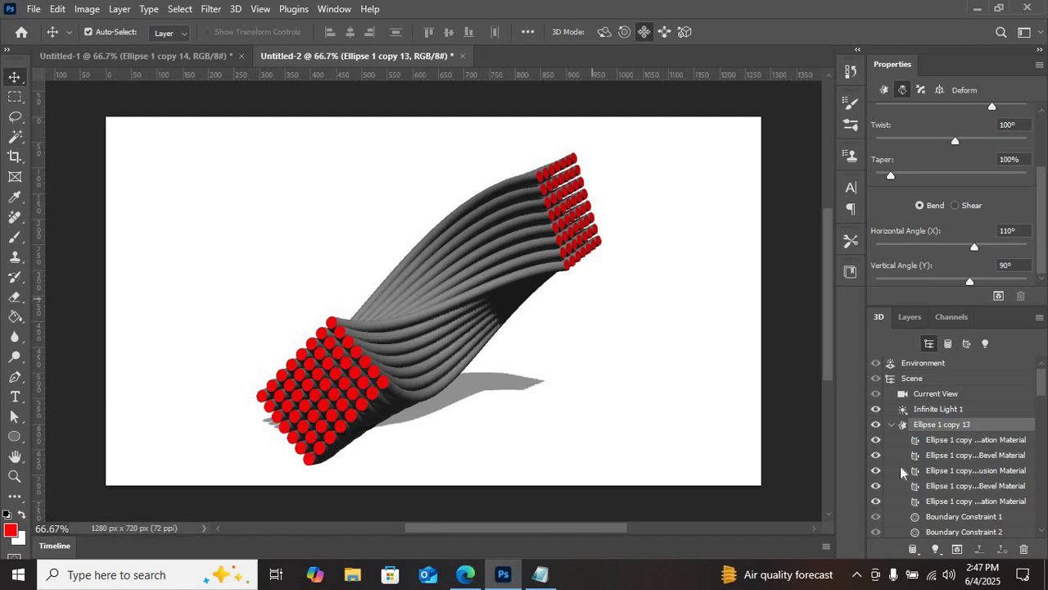
Try to apply the Plastic Glossy (Blue) preset to the five materials of the Ellipse 1 copy 13 mesh, and undo it.
click(982, 443)
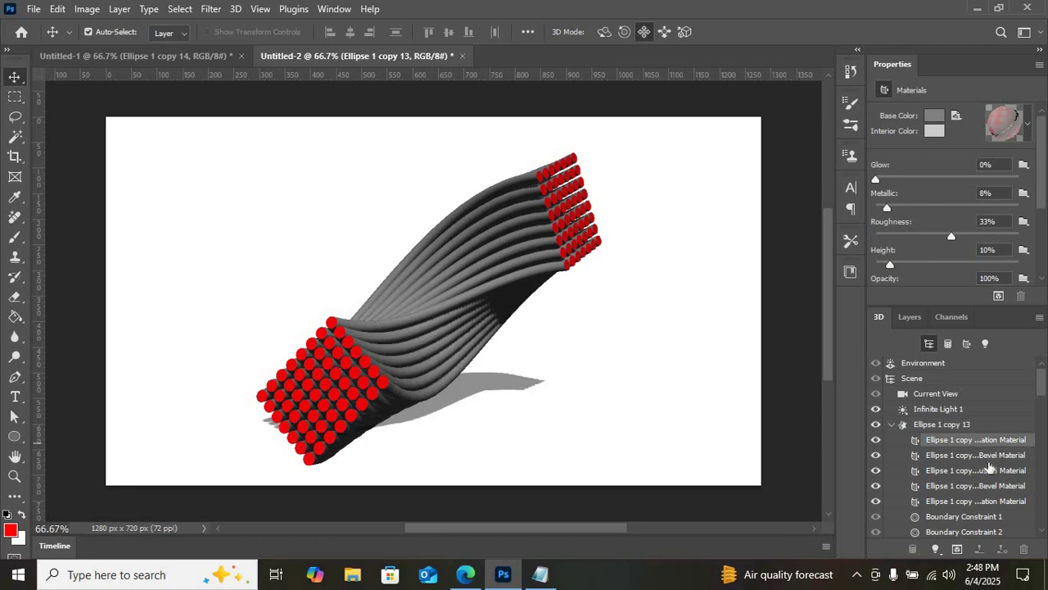
shift+click(994, 504)
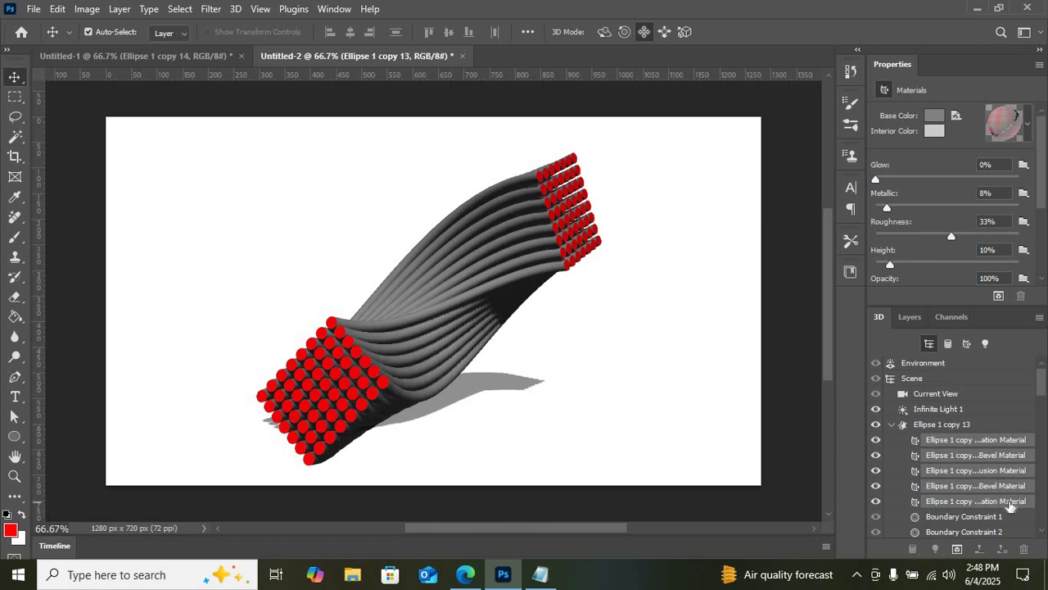
click(1028, 131)
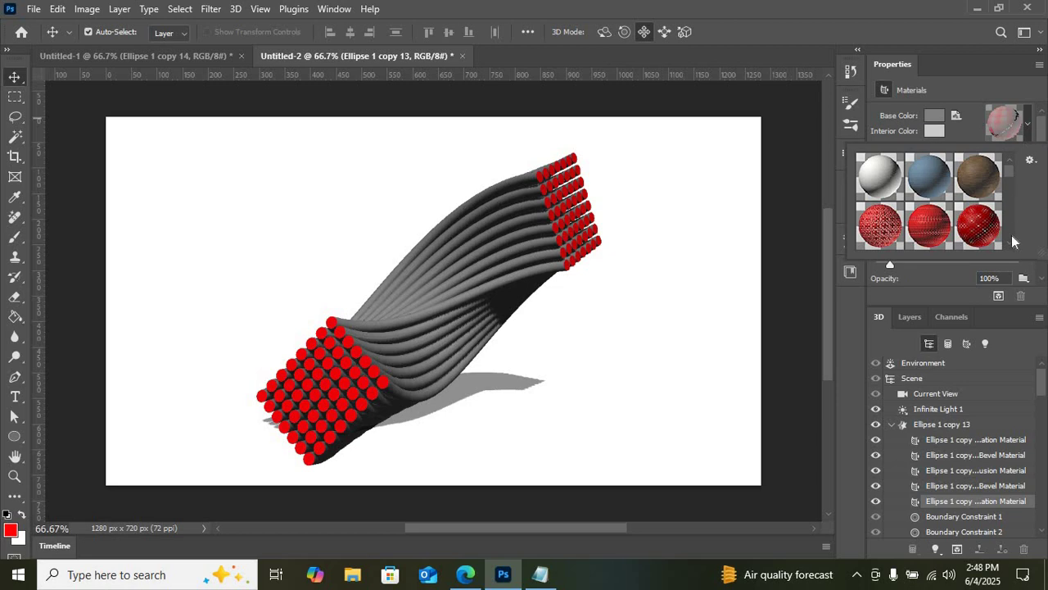
scroll(1012, 239, down, 2)
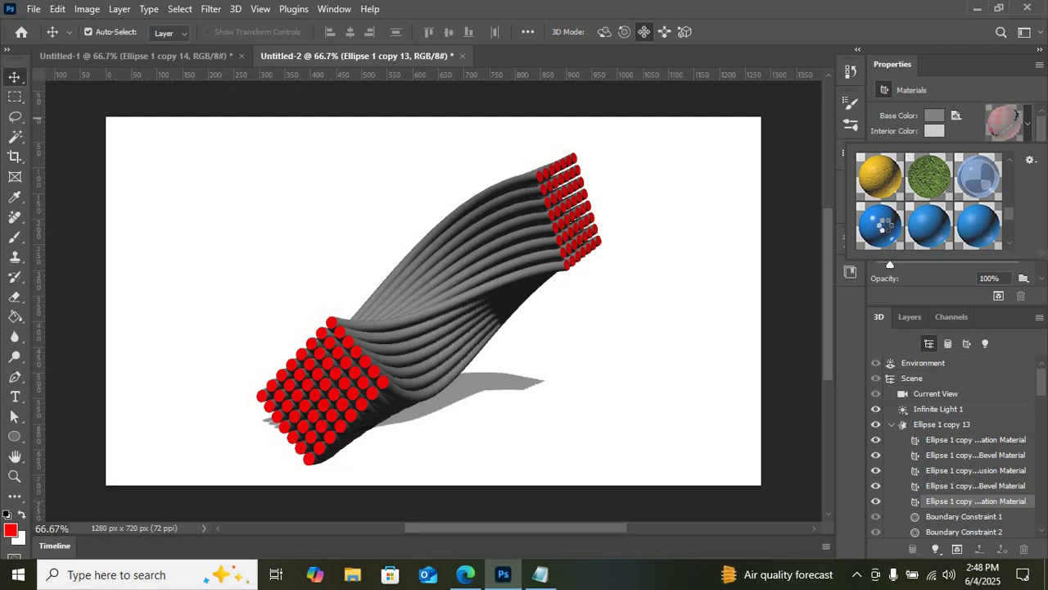
click(886, 231)
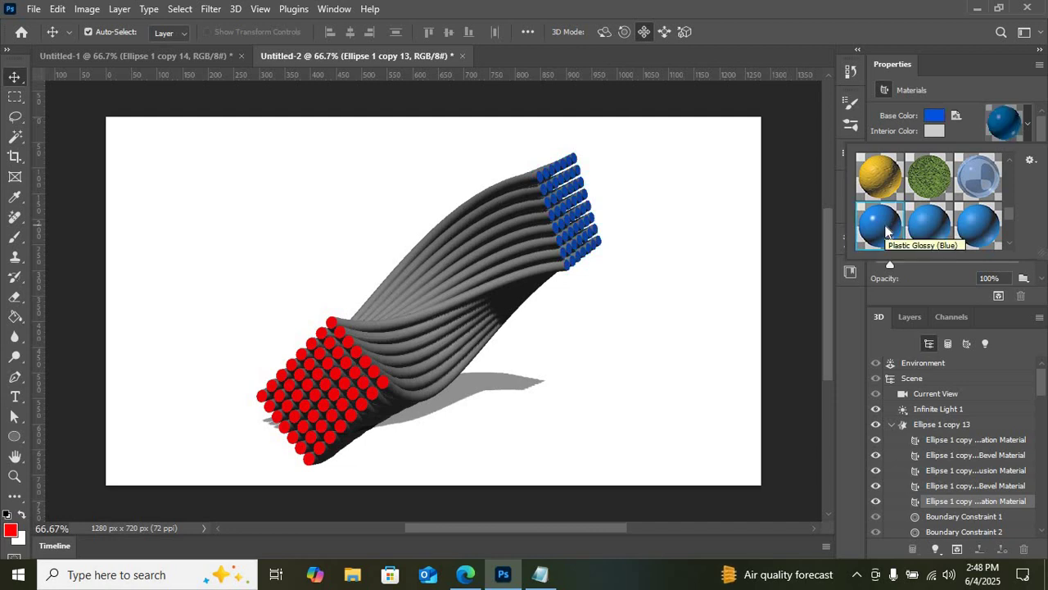
click(847, 335)
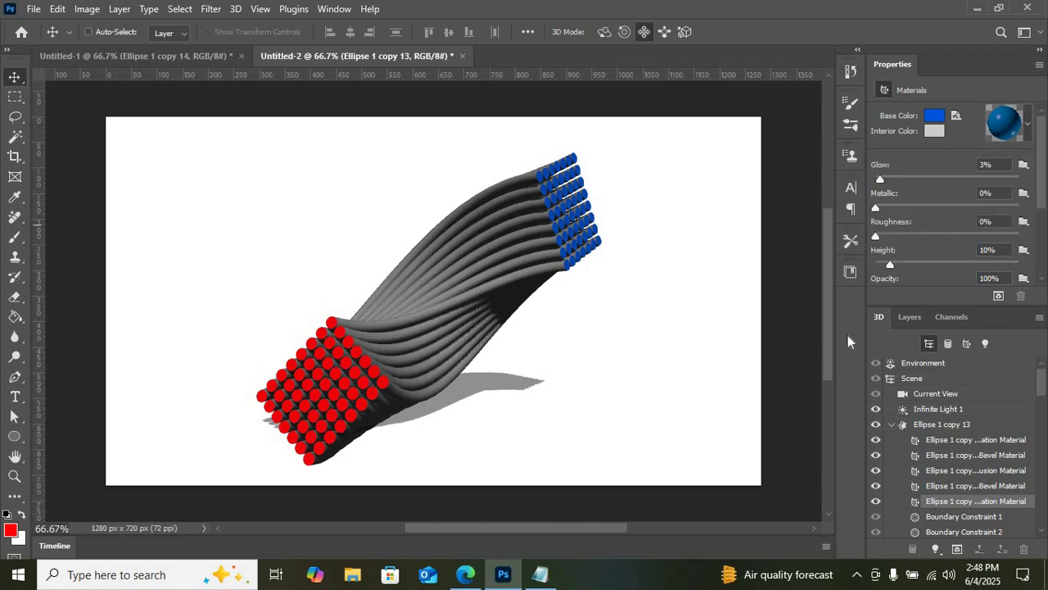
key(ctrl+z)
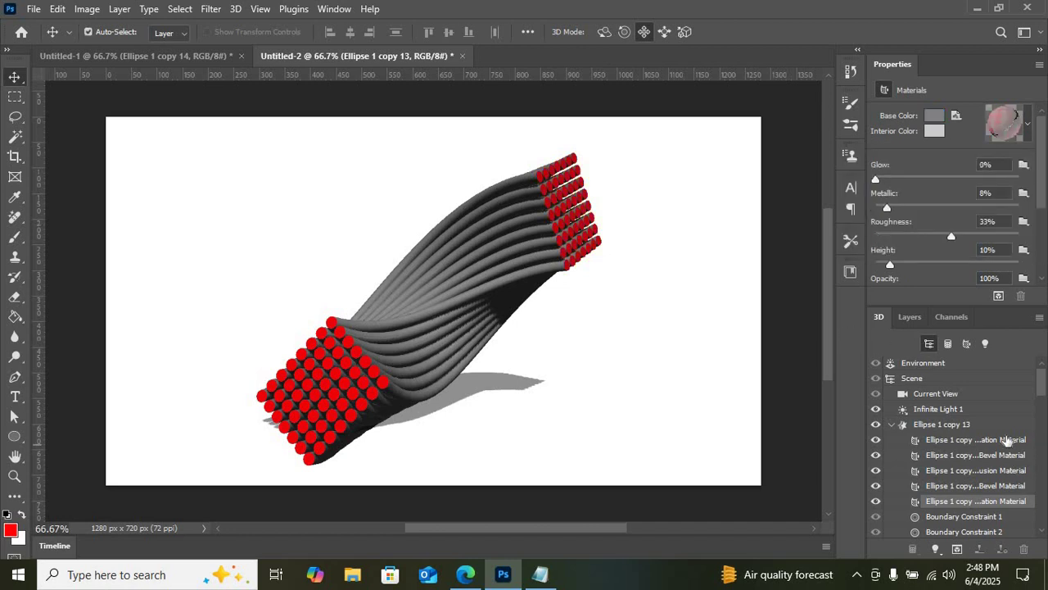
Apply the first of the blue plastic material presets to all five materials of the Ellipse 1 copy 13 mesh.
click(1007, 440)
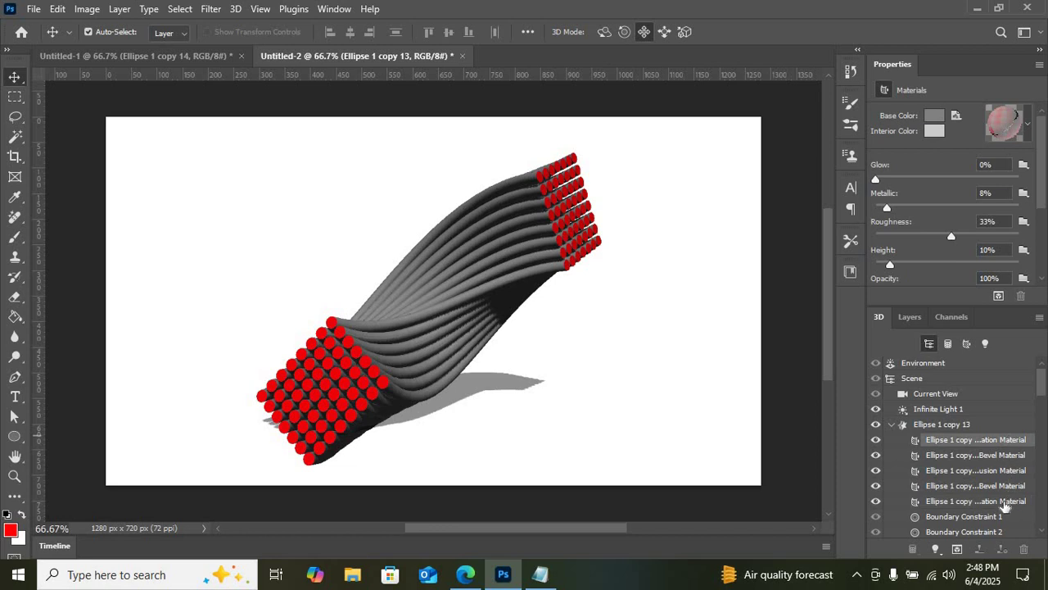
shift+click(1004, 503)
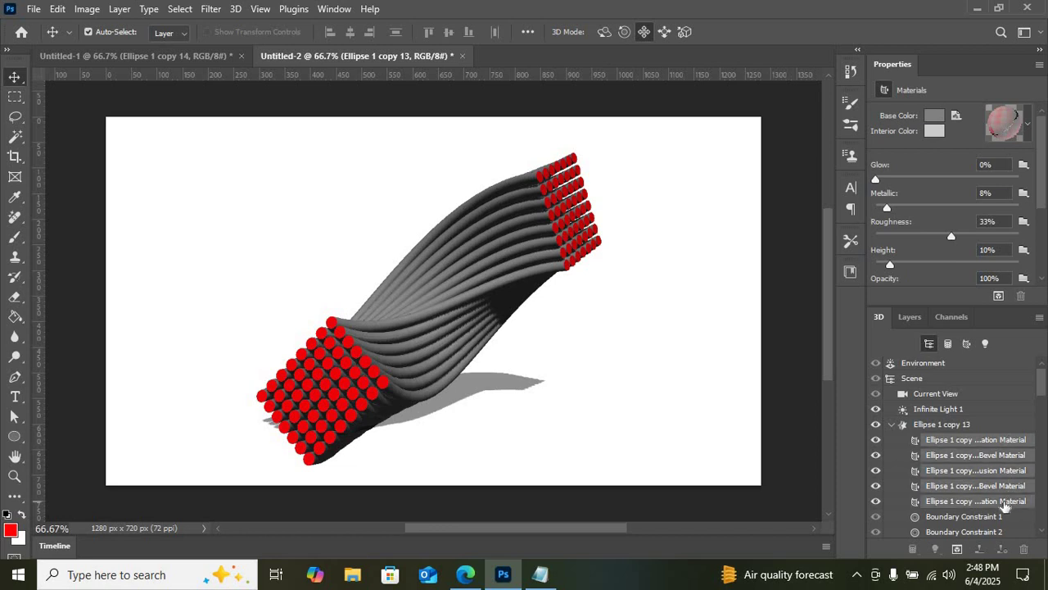
click(1030, 140)
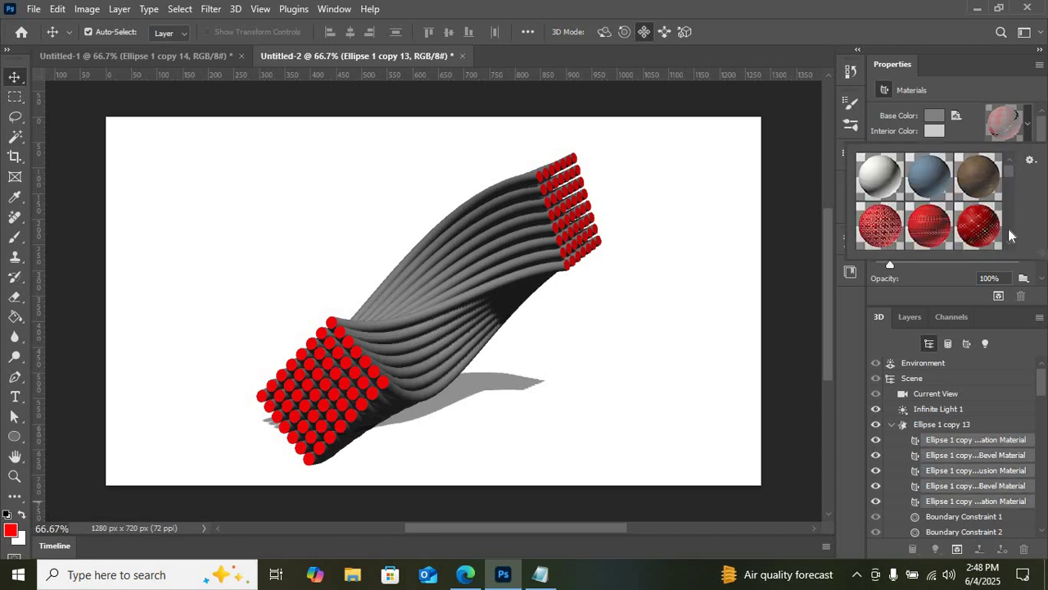
scroll(1009, 235, down, 5)
scroll(1009, 236, down, 5)
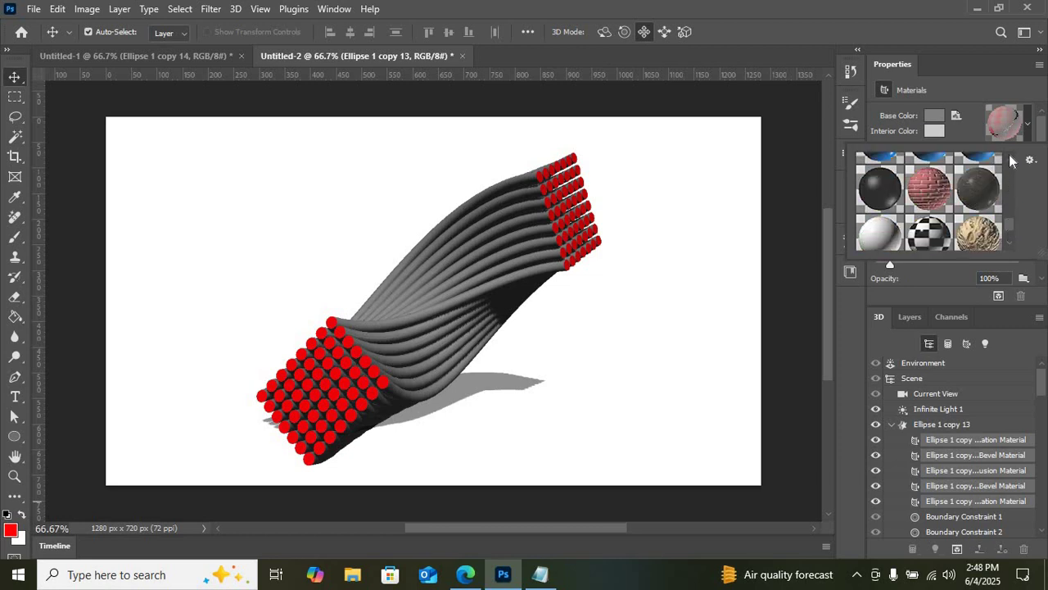
scroll(1011, 160, up, 3)
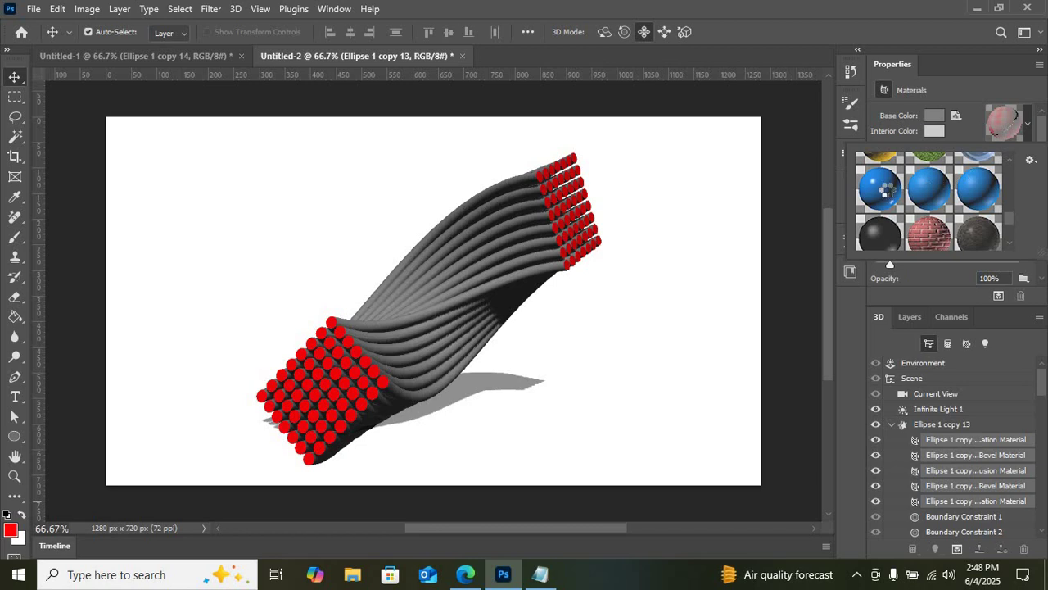
click(889, 194)
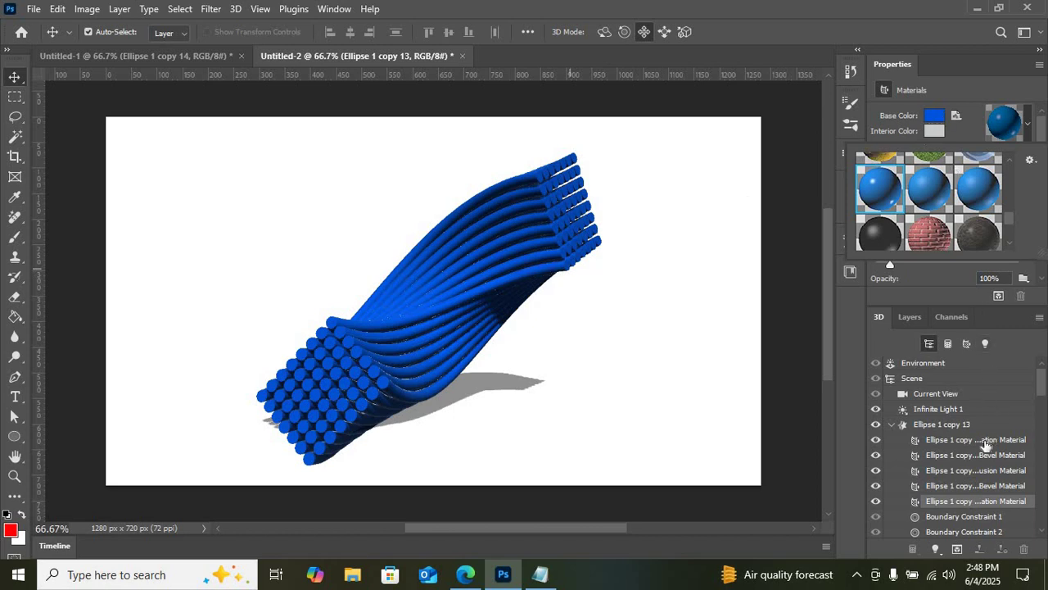
Change the base color of all five mesh materials to purple with hue 277°, saturation 87% and brightness 56%.
click(987, 443)
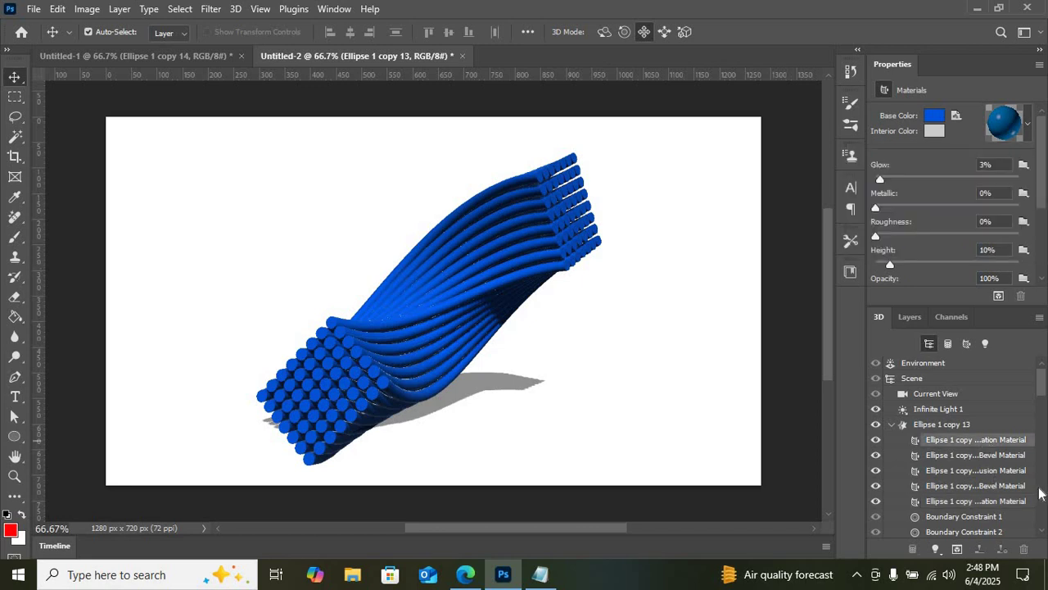
shift+click(1010, 504)
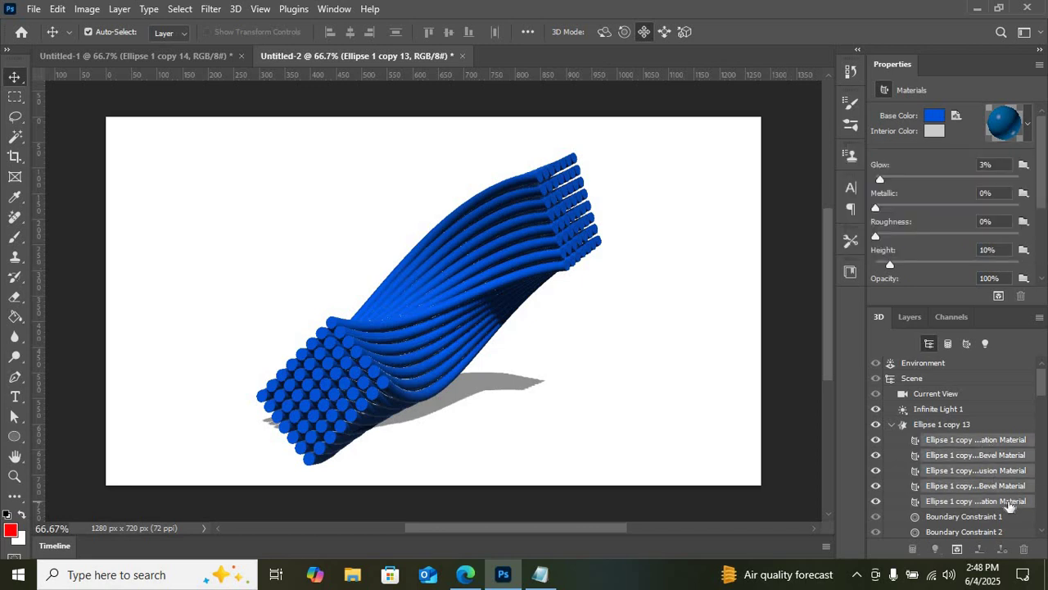
click(935, 120)
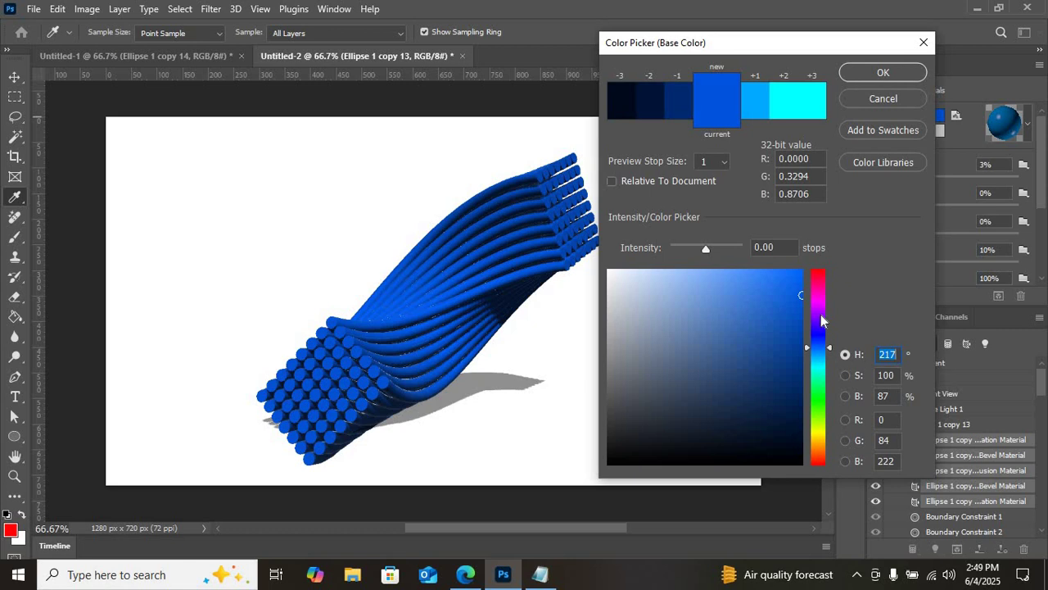
click(822, 316)
click(823, 312)
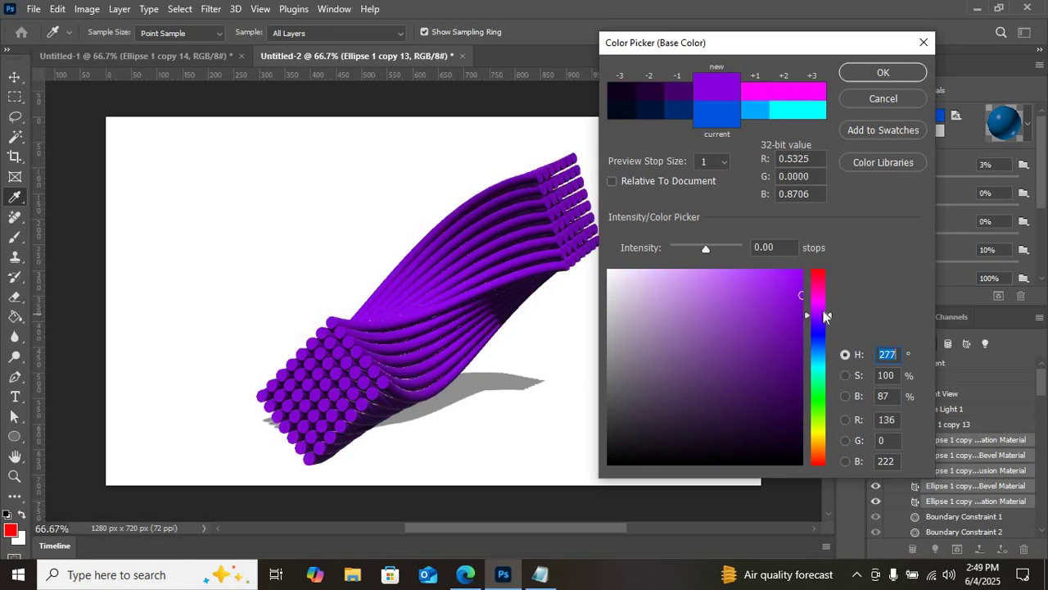
click(786, 383)
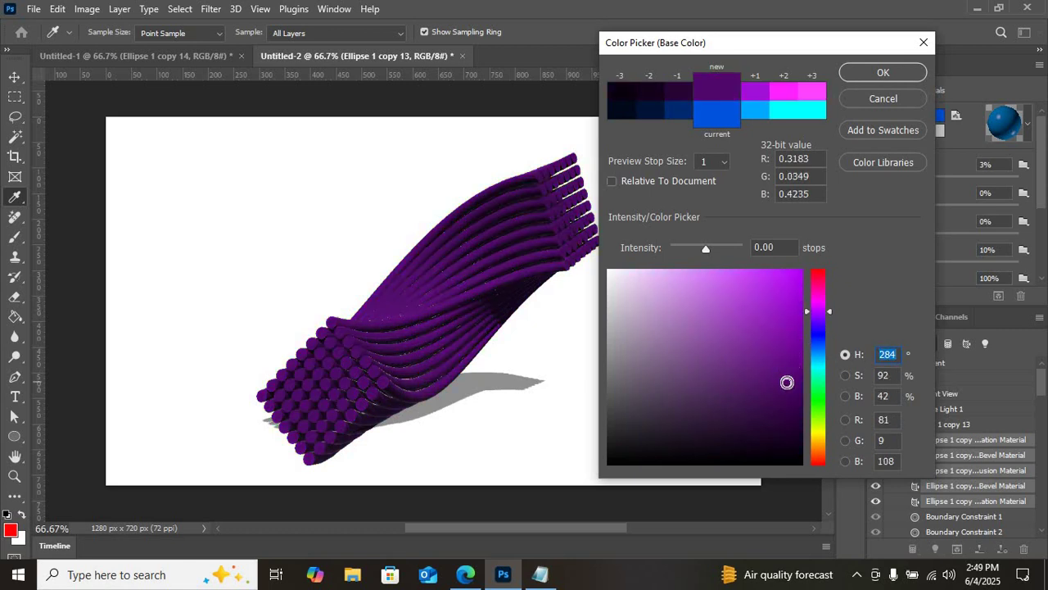
click(777, 356)
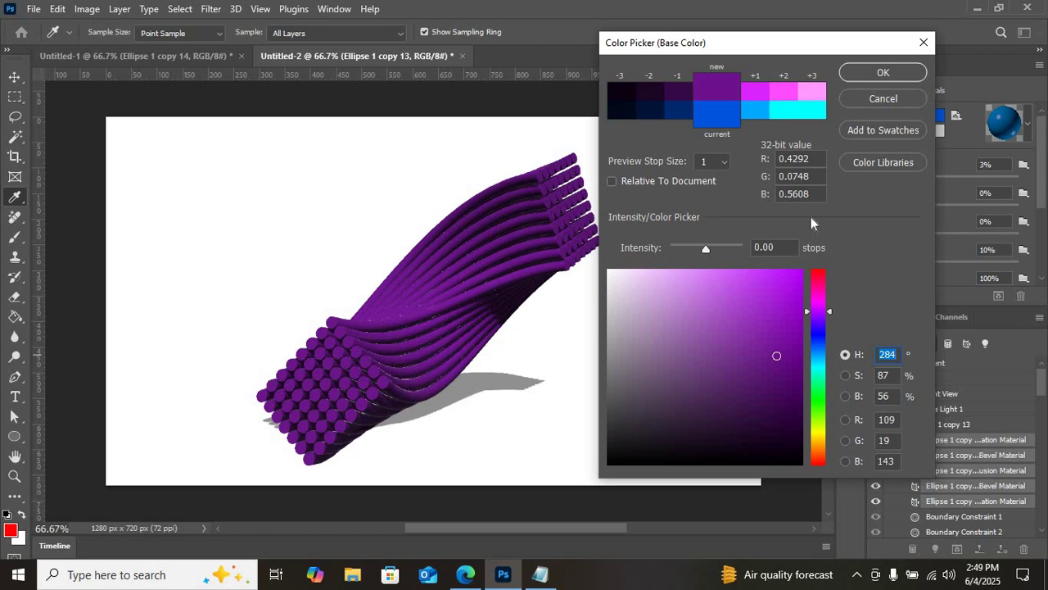
click(816, 315)
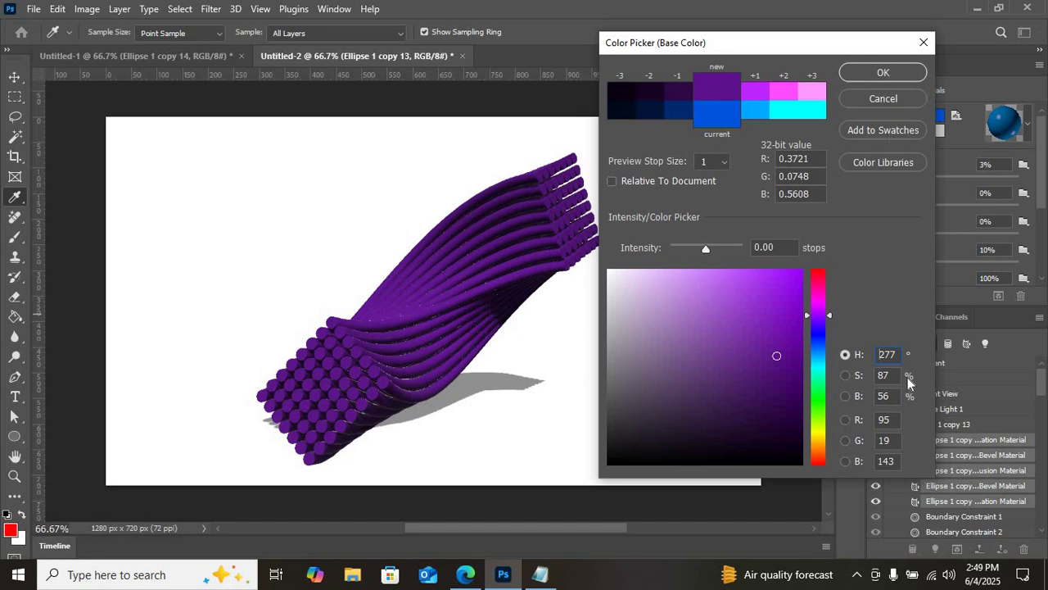
click(885, 74)
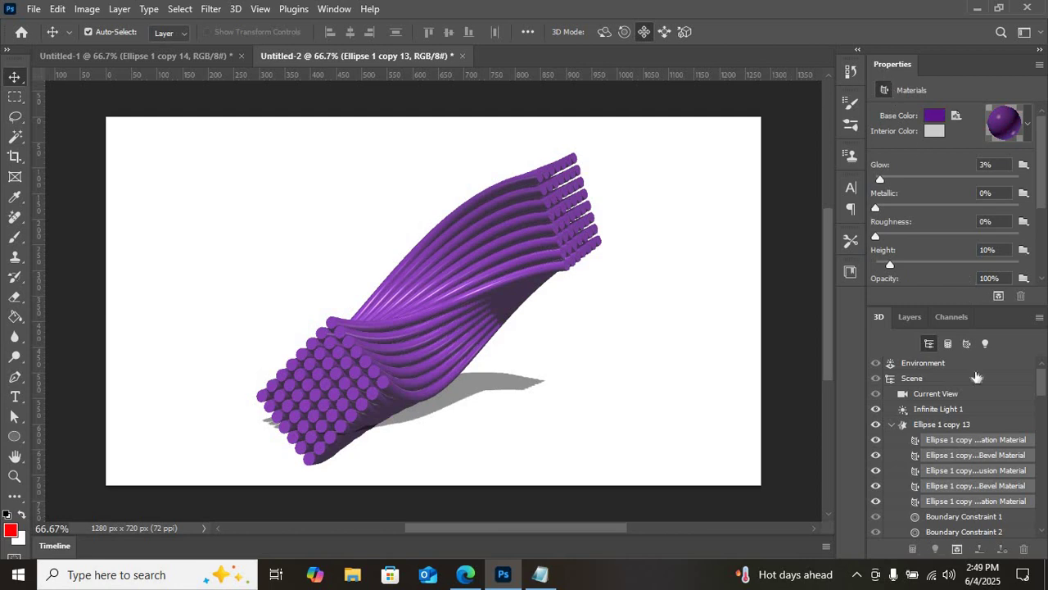
Set the front cap bevel width of the Ellipse 1 copy 13 mesh to 45%.
click(949, 425)
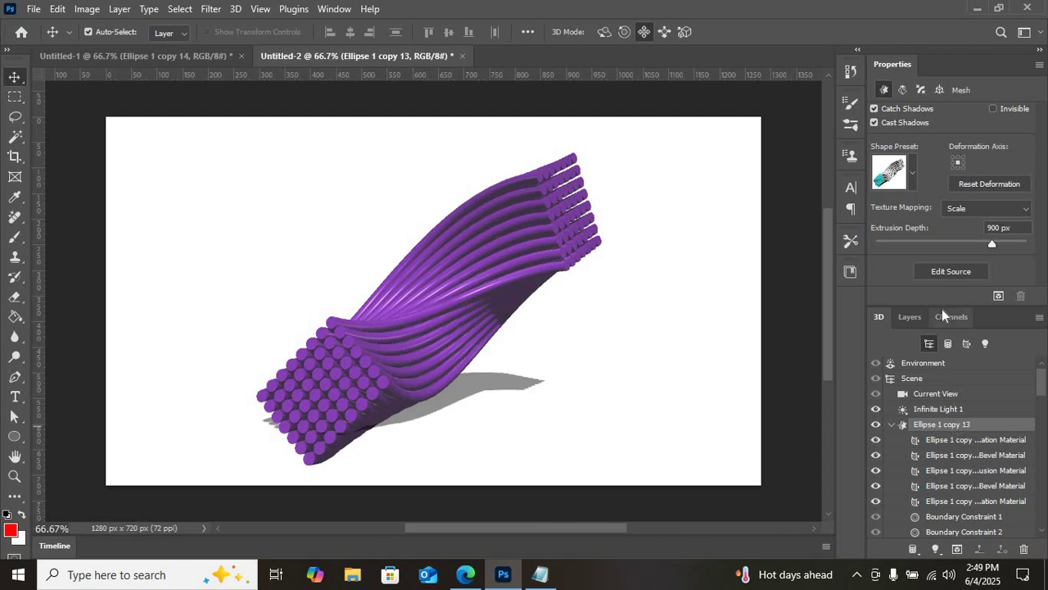
click(902, 89)
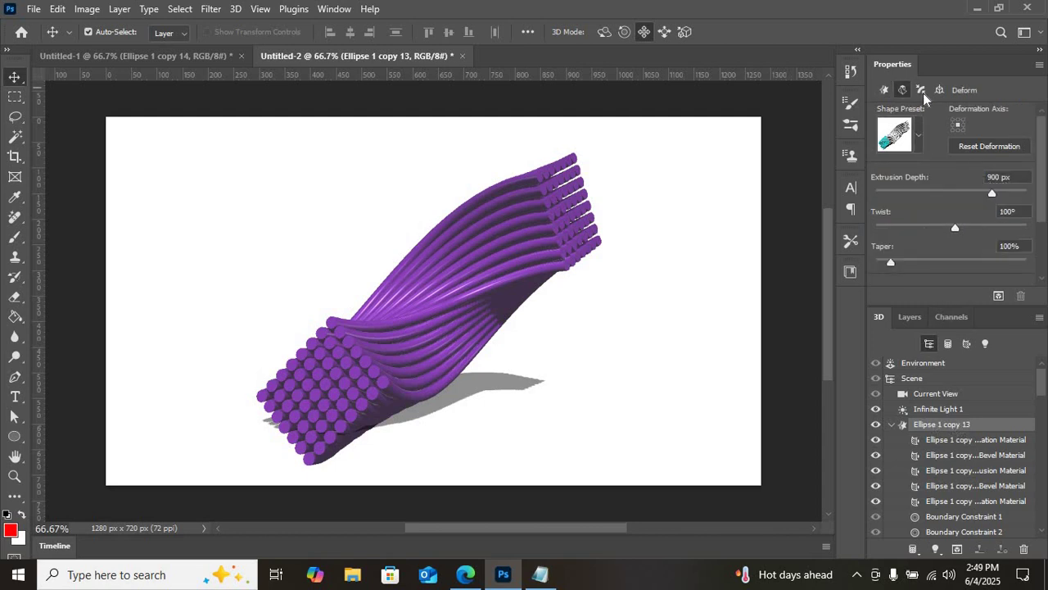
click(921, 91)
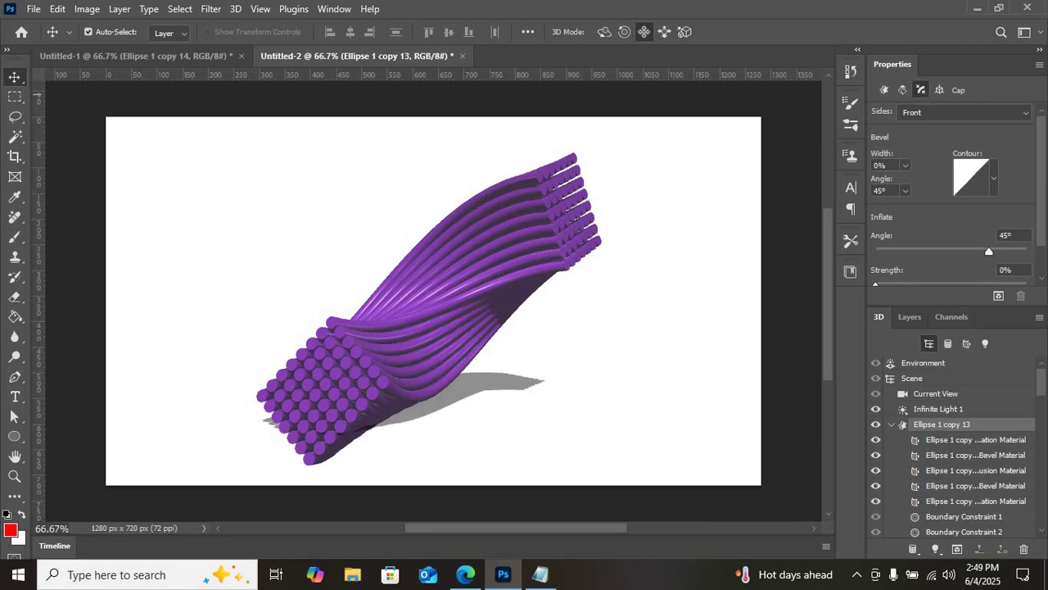
click(906, 166)
key(Return)
text(45)
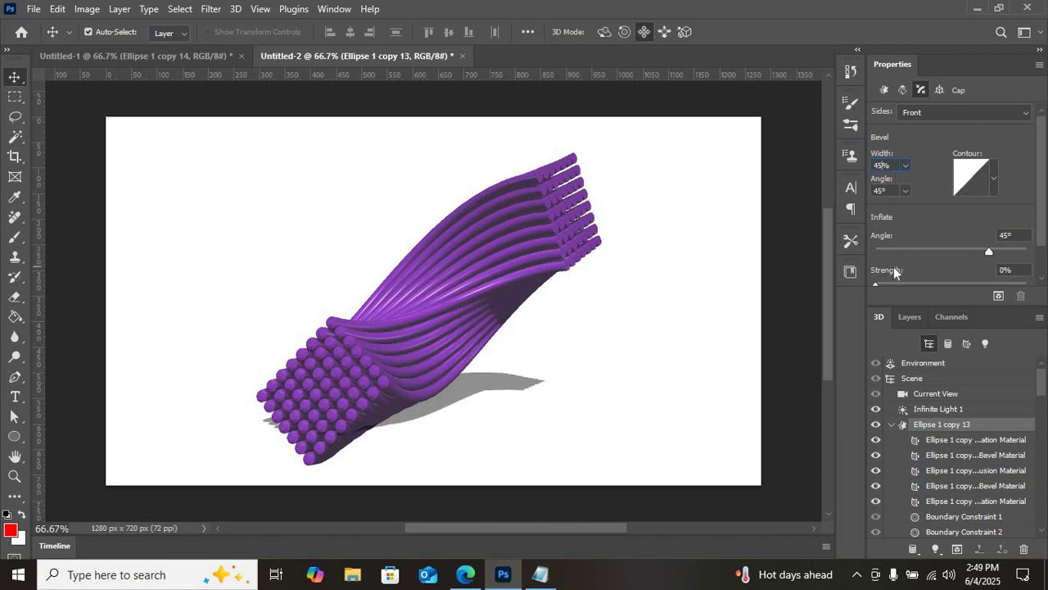
key(Return)
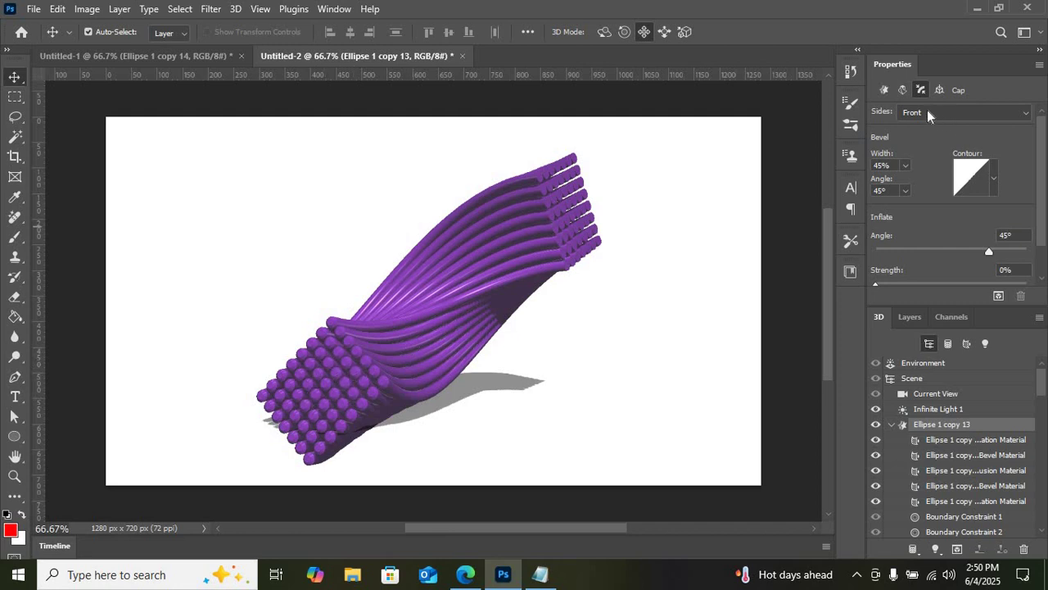
Apply the Dawn lighting preset to Infinite Light 1.
click(946, 411)
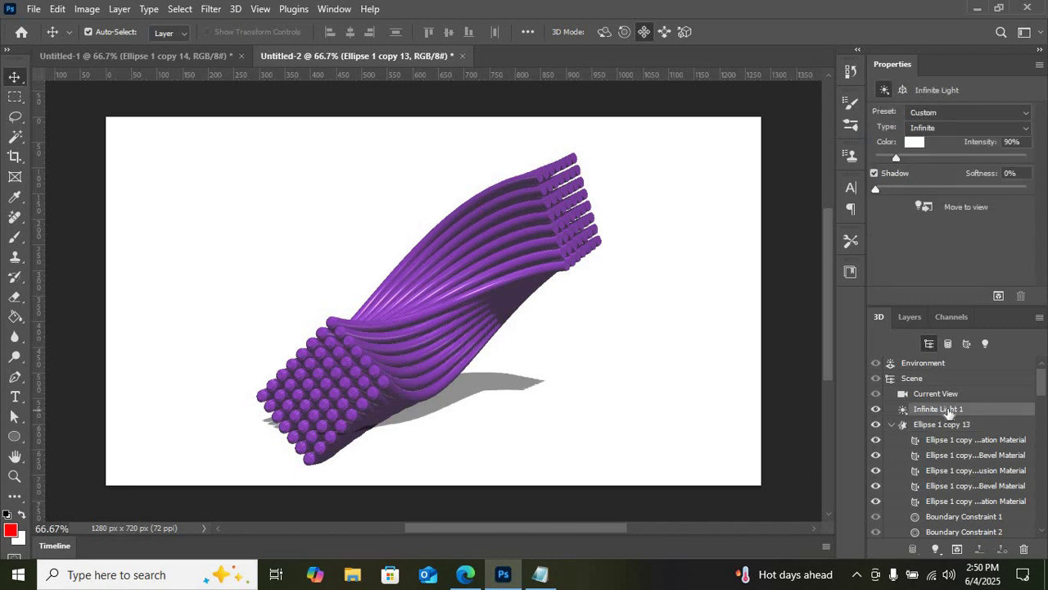
click(1012, 112)
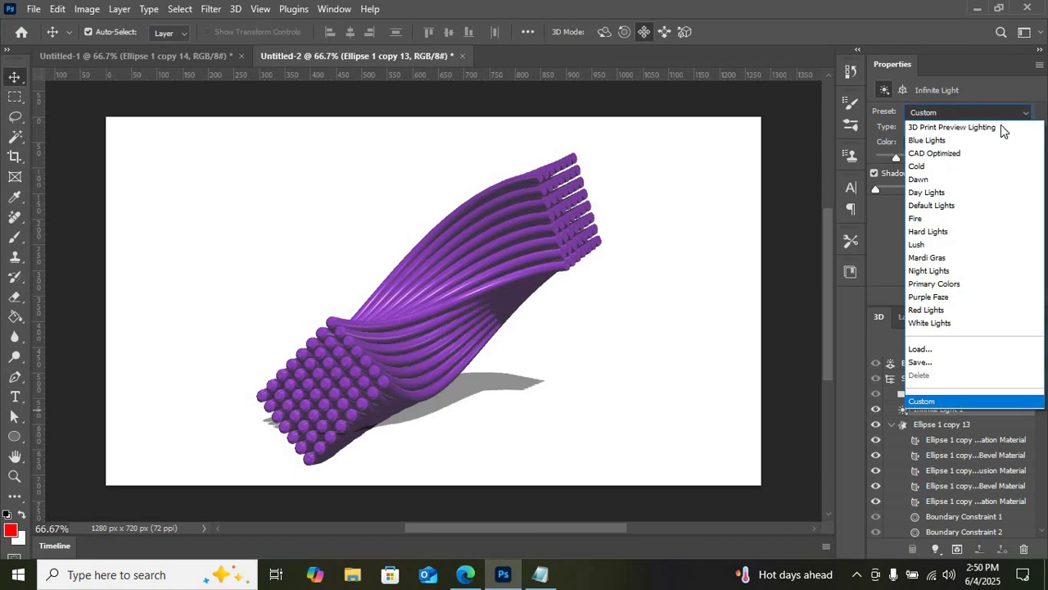
click(944, 182)
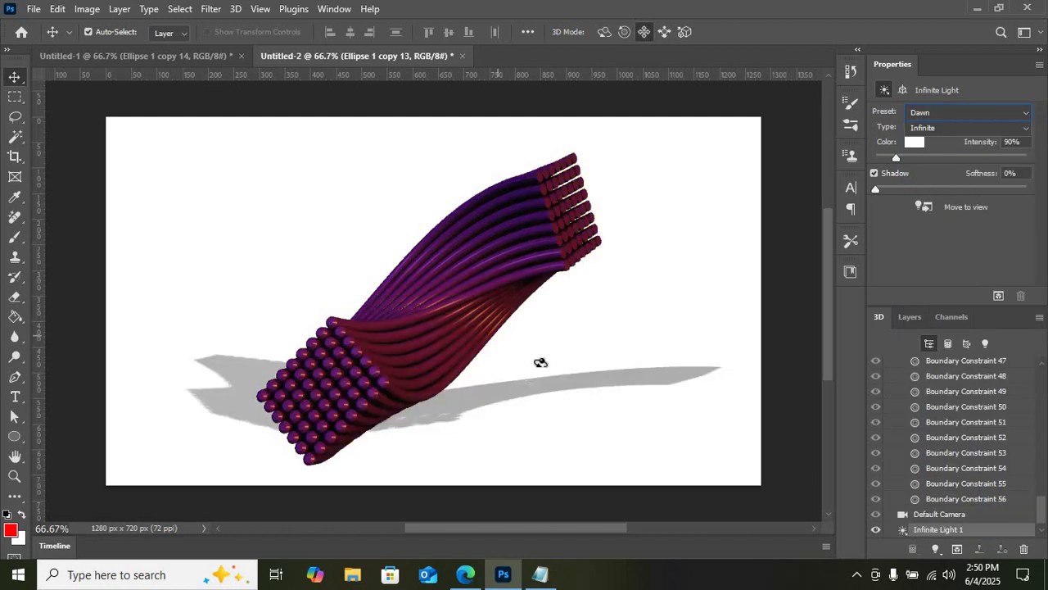
Activate the 3D pan mode and select the Ellipse 1 copy 13 mesh on the canvas.
click(624, 33)
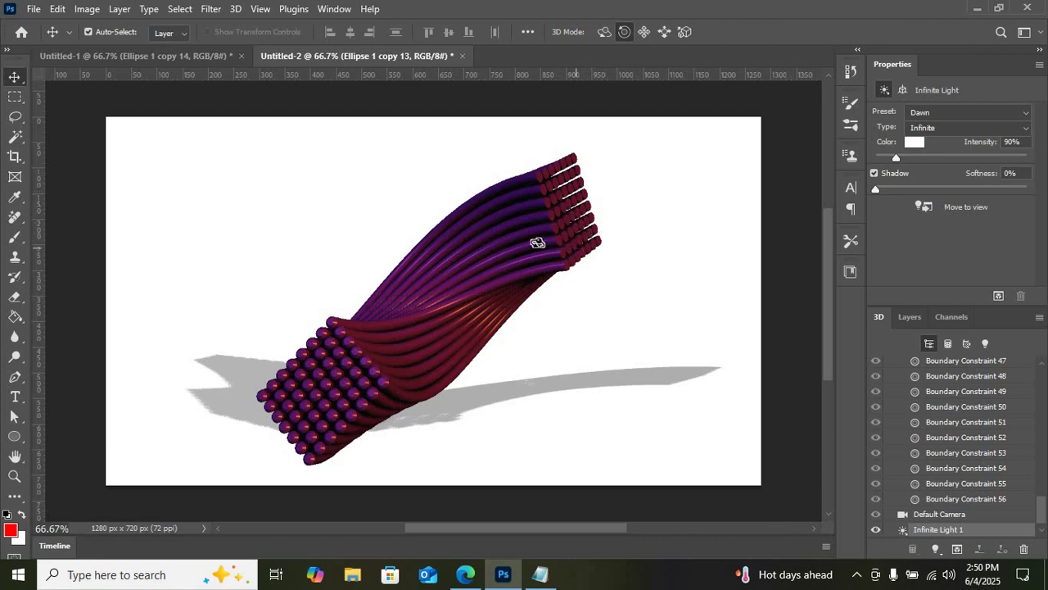
click(644, 33)
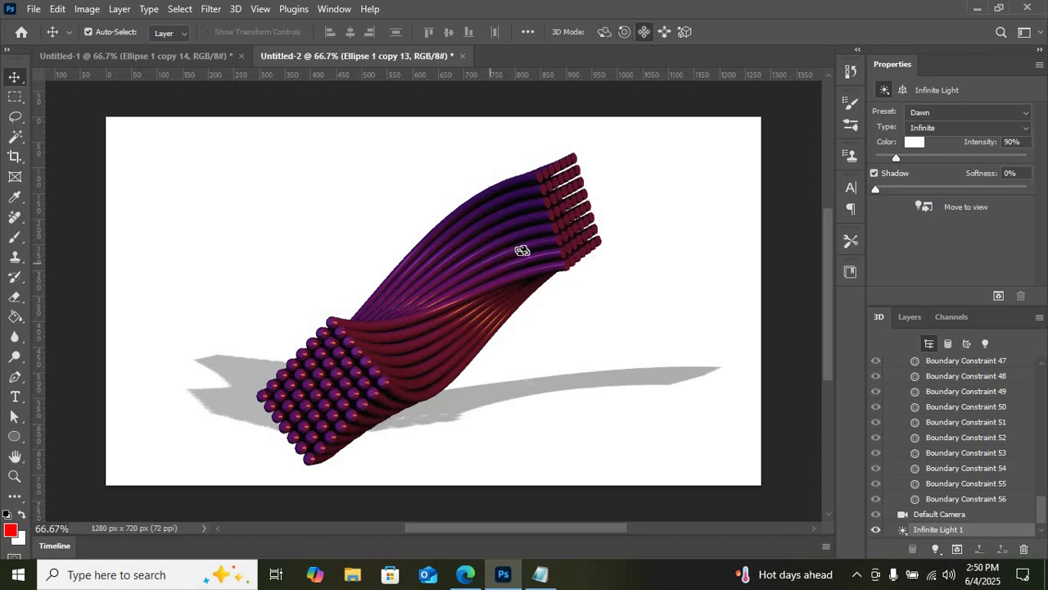
click(538, 194)
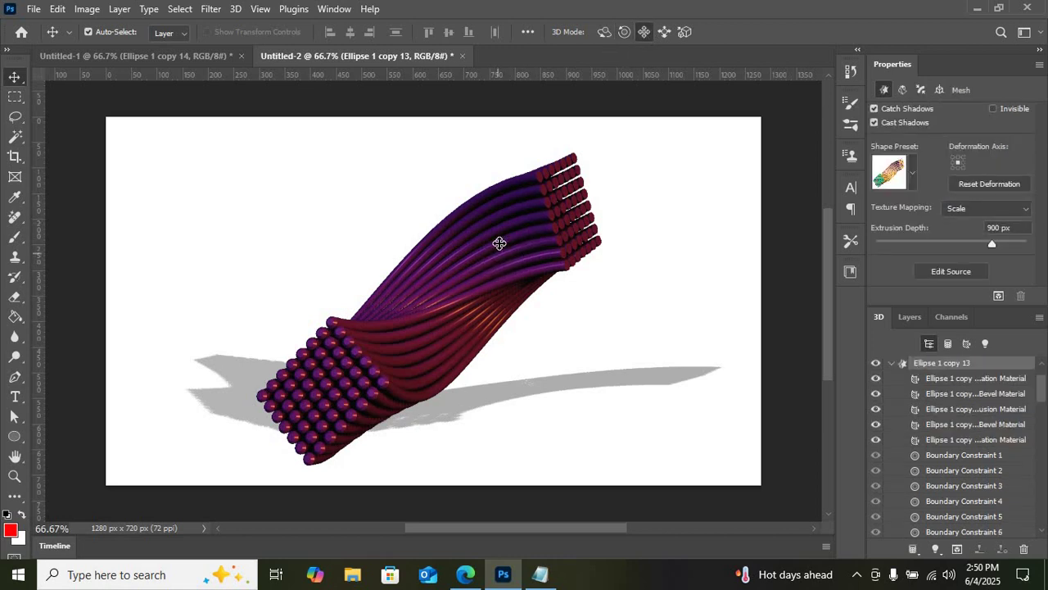